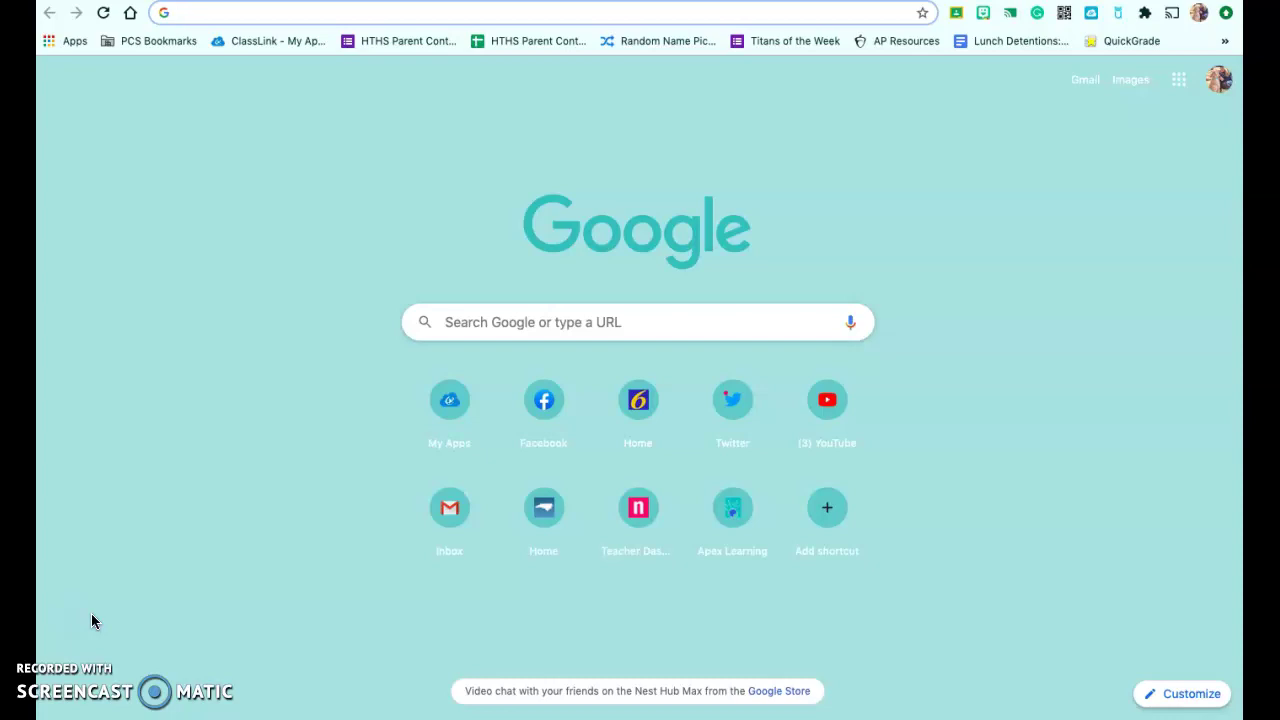
# Load familyecho.com in the Chrome address bar.
pyautogui.write('familyecho.com')
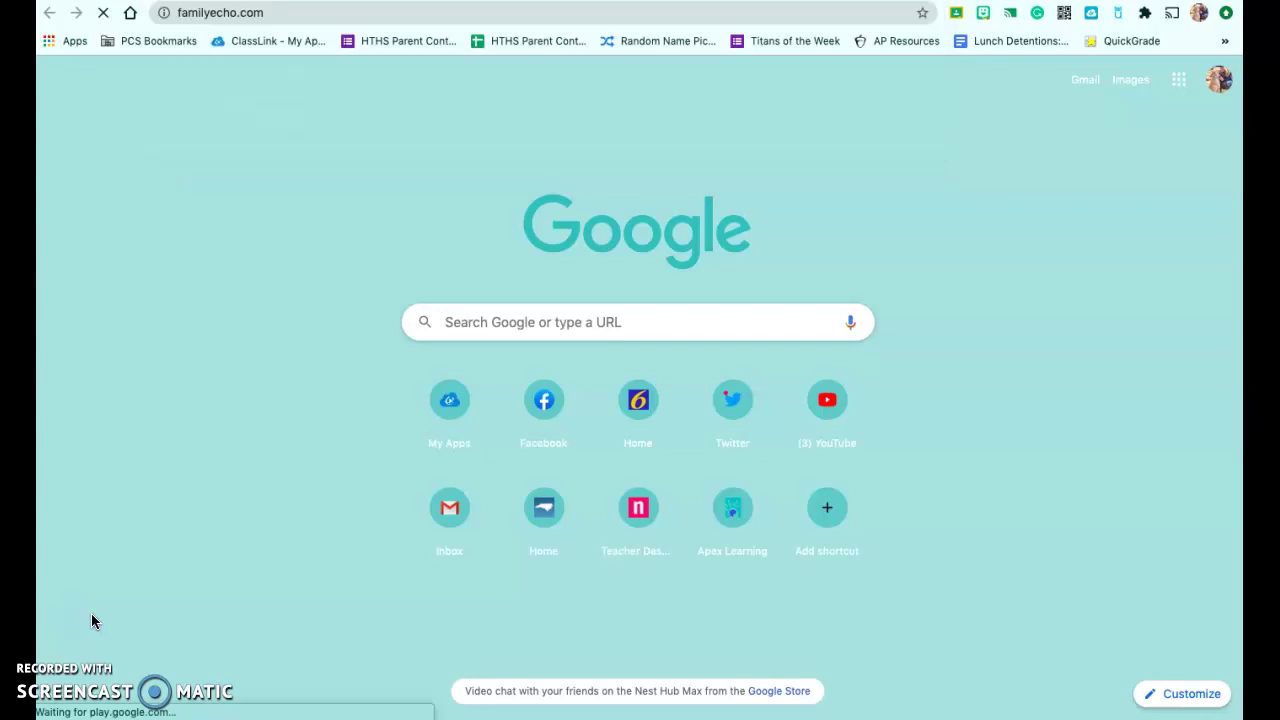
pyautogui.press('Return')
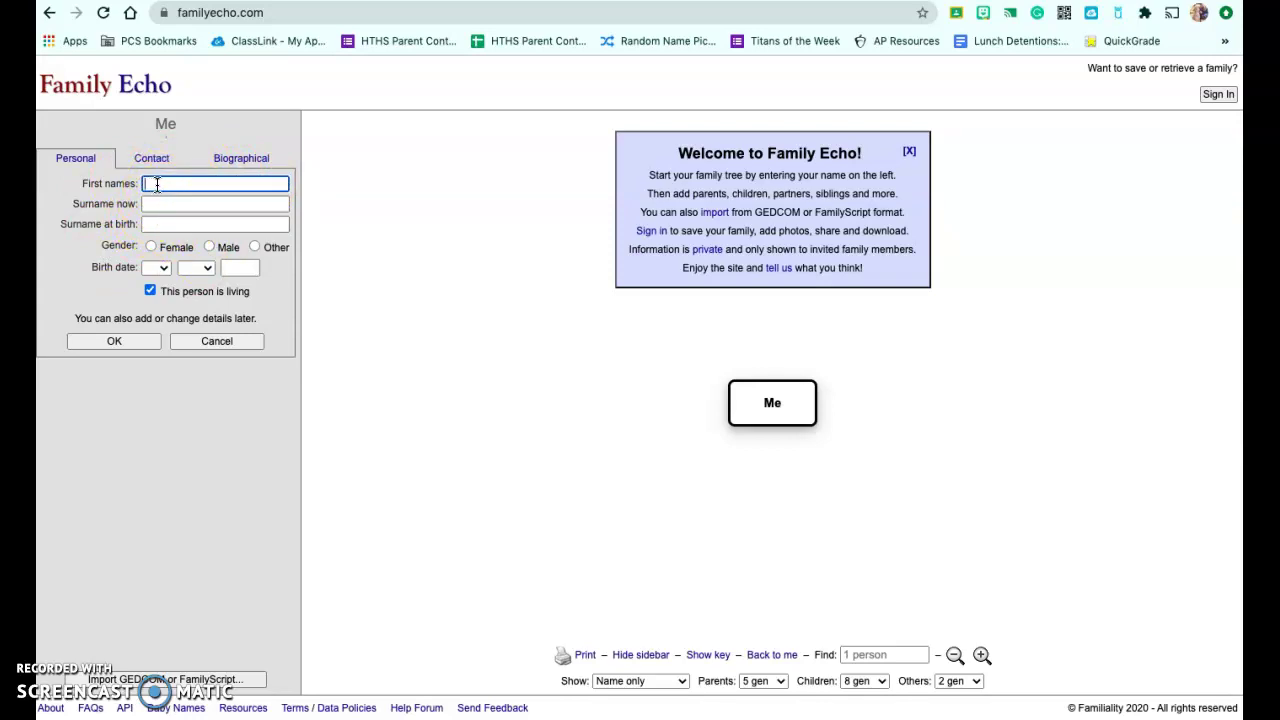
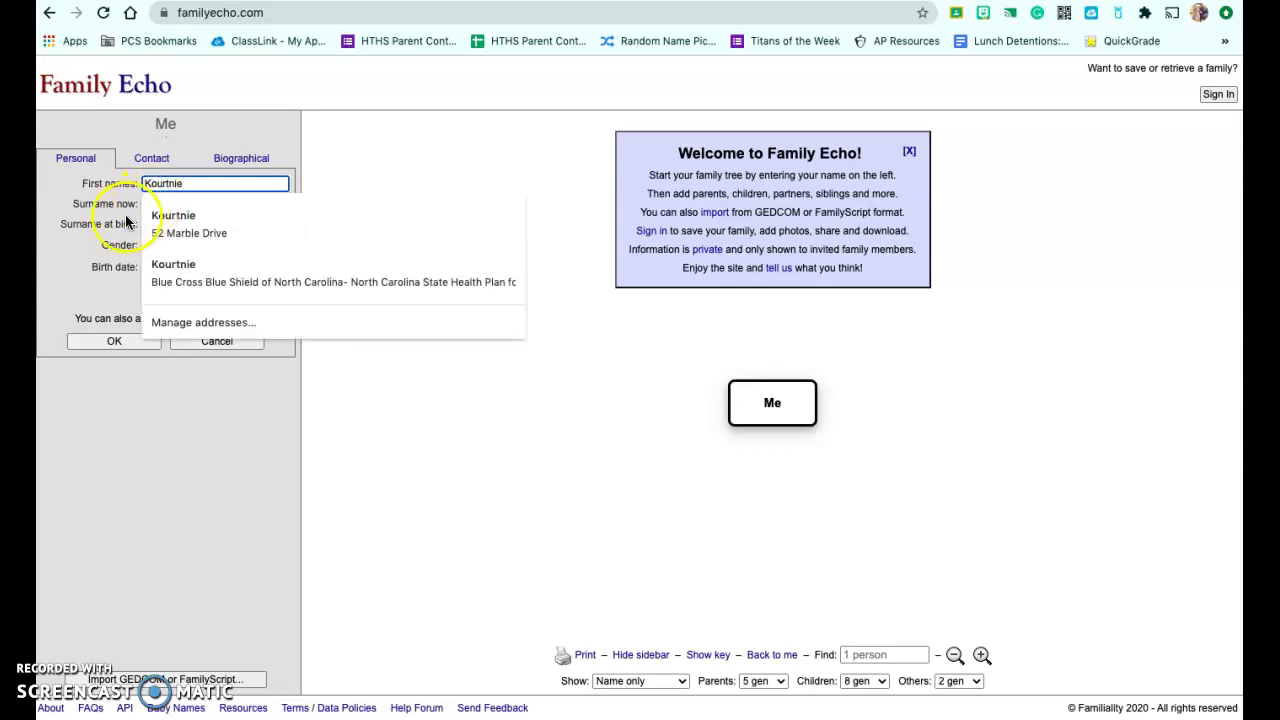
# Enter the starting person's first name and current surname, clearing the autofill suggestions.
pyautogui.click(112, 224)
pyautogui.click(152, 204)
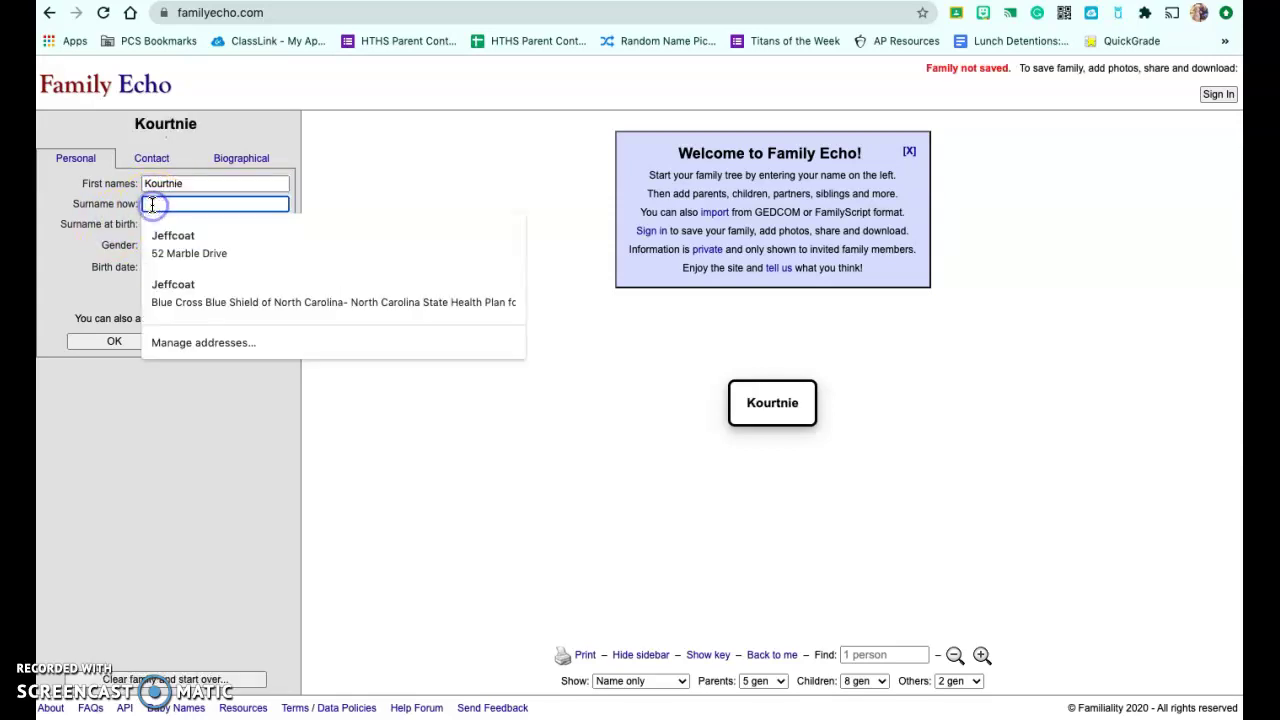
pyautogui.click(116, 212)
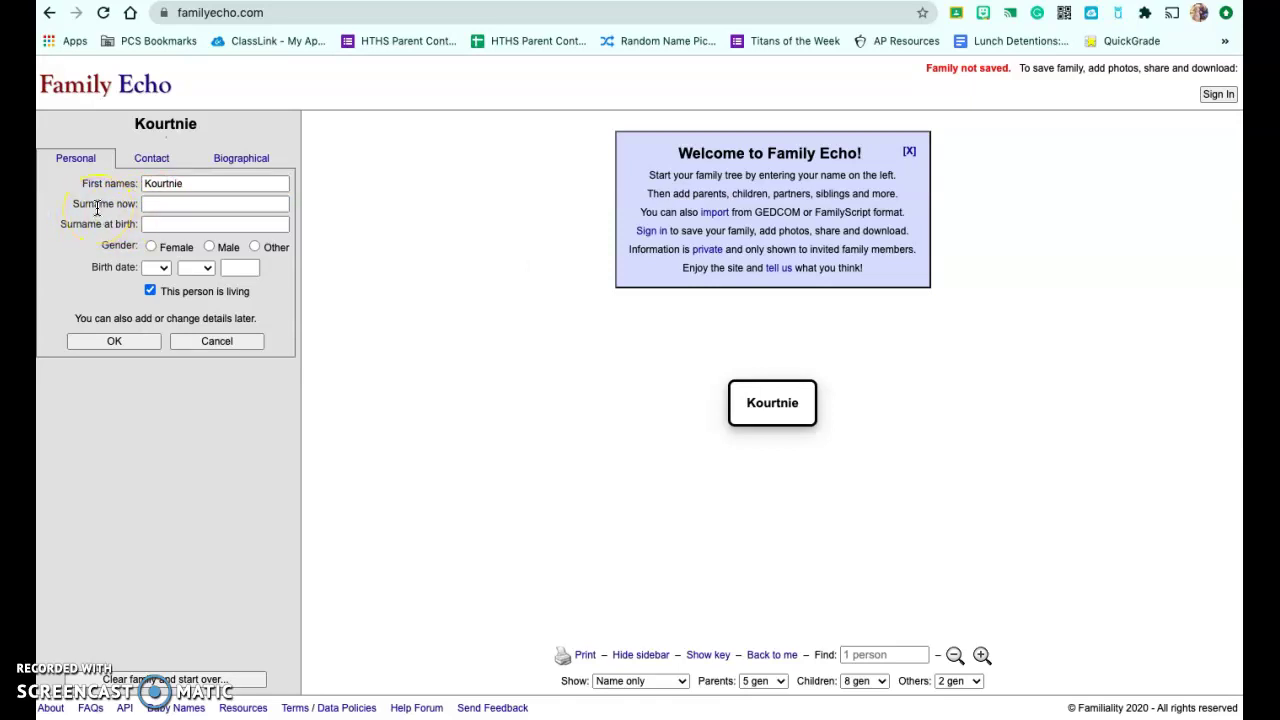
pyautogui.click(157, 204)
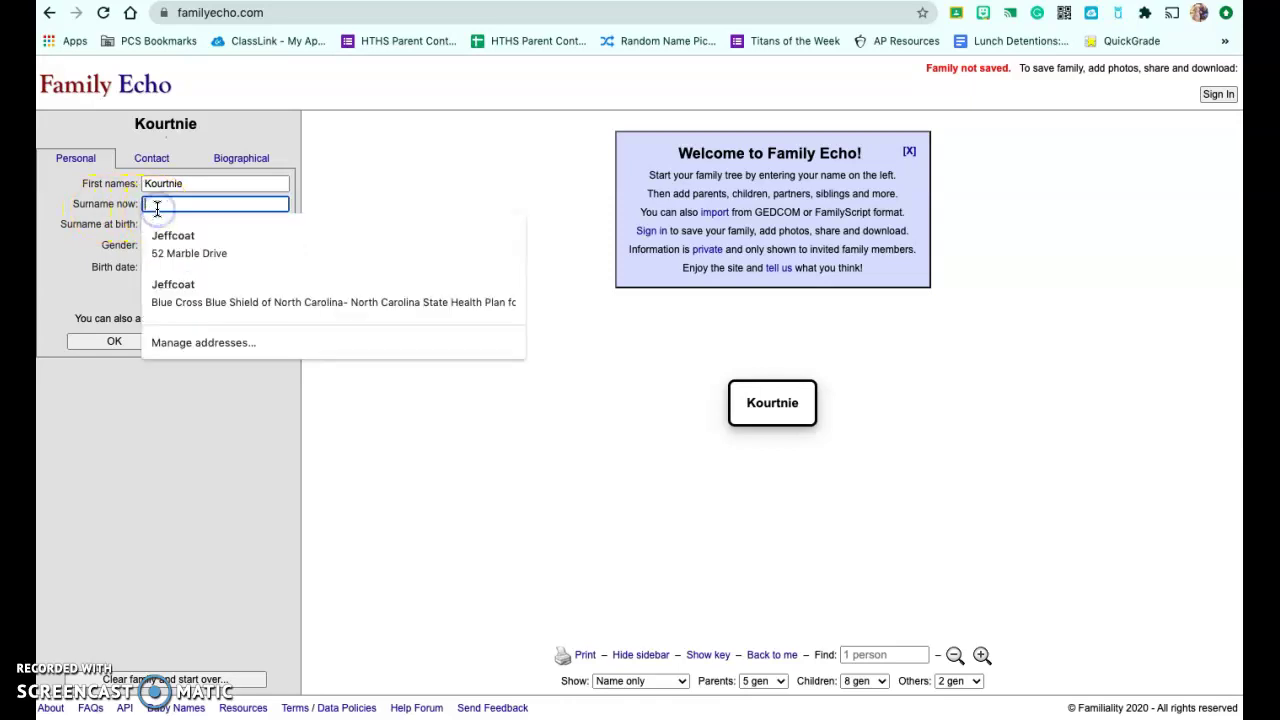
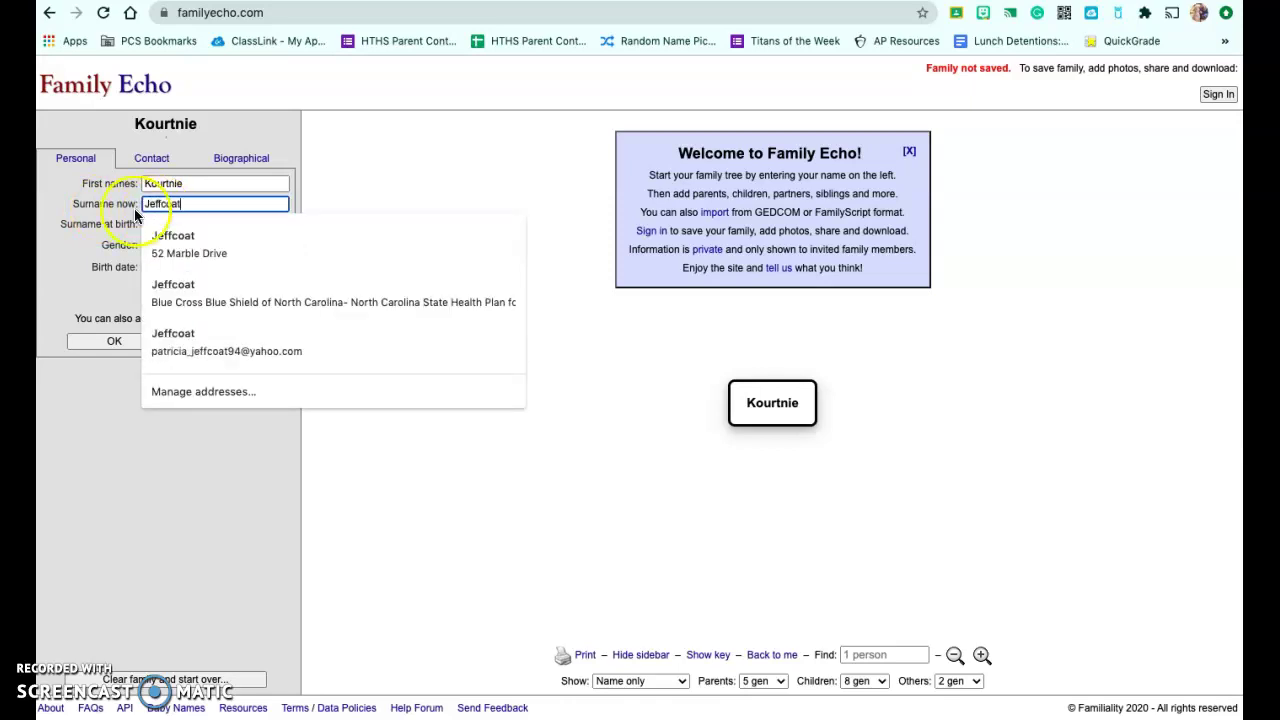
pyautogui.click(108, 224)
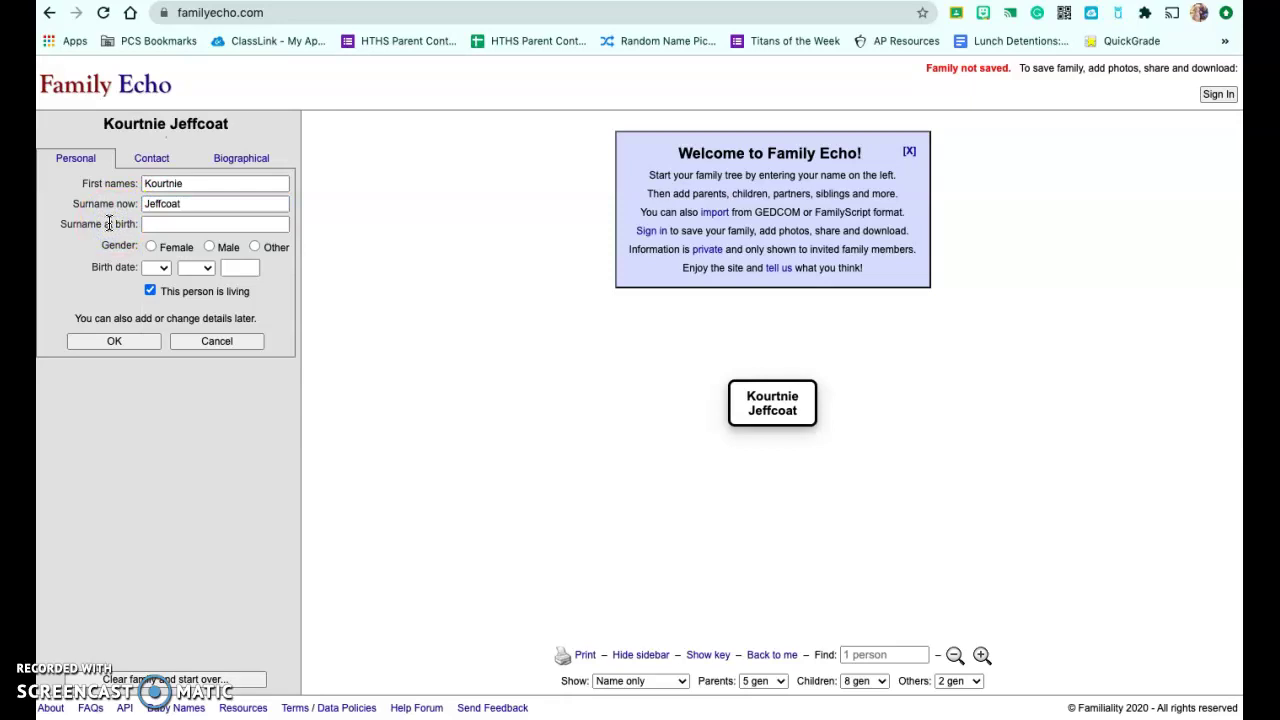
# Set the starting person's gender to Female after trying Male and Other.
pyautogui.click(112, 228)
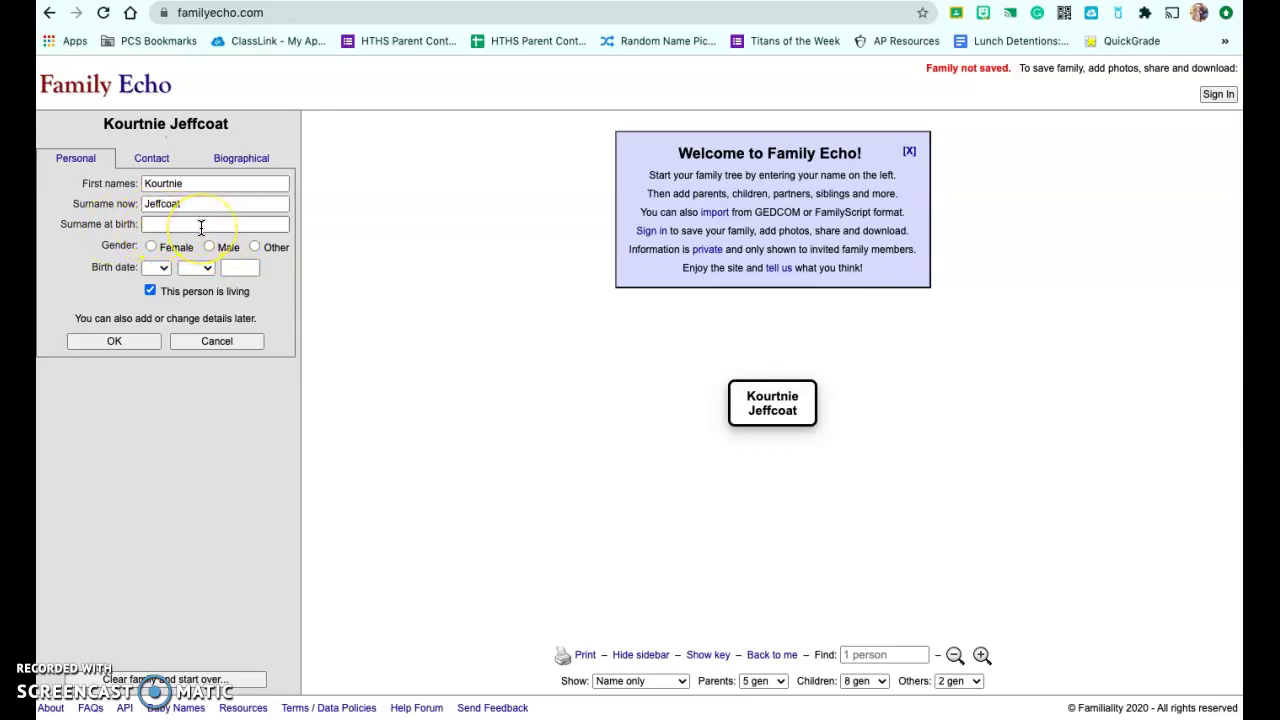
pyautogui.click(151, 247)
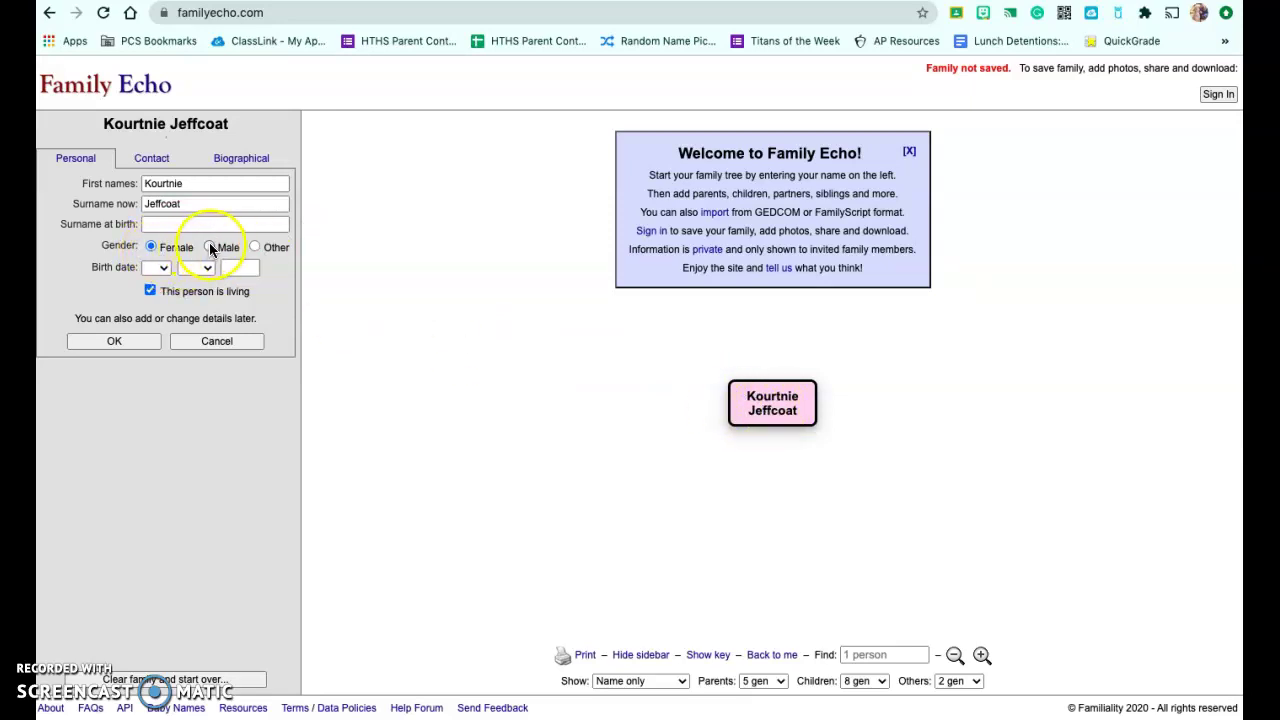
pyautogui.click(209, 247)
pyautogui.click(255, 247)
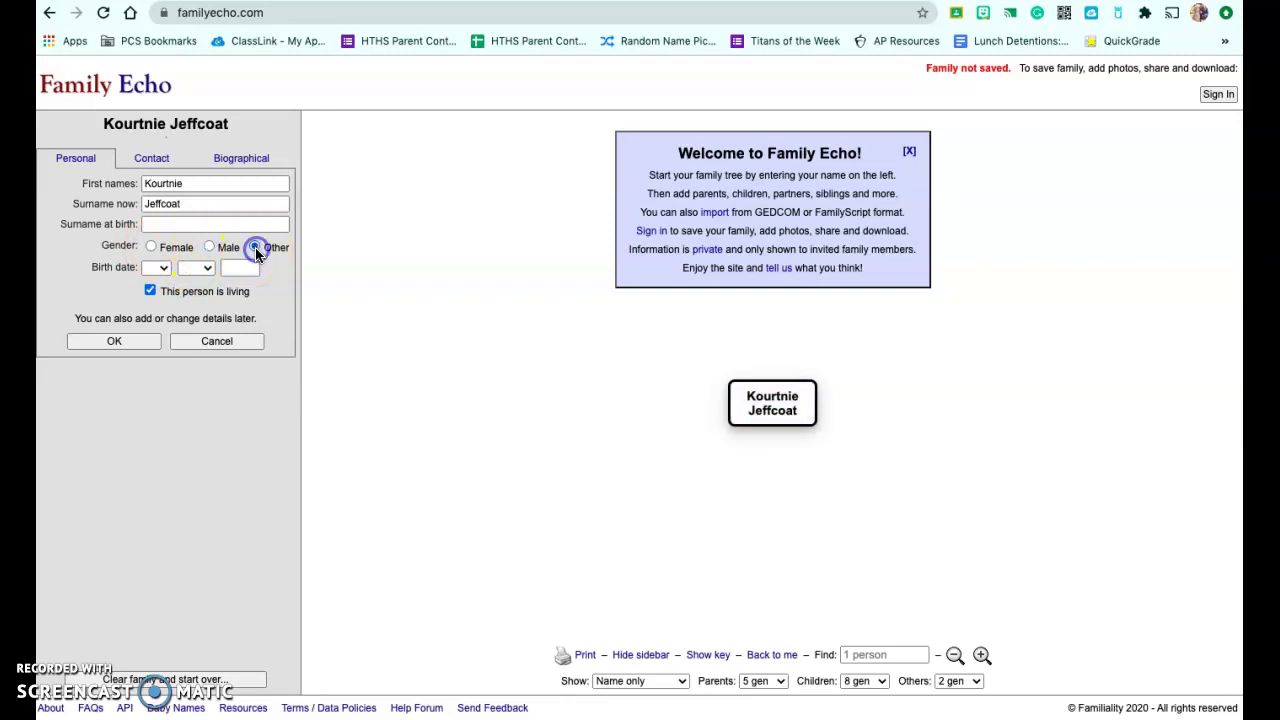
pyautogui.click(161, 262)
pyautogui.click(150, 247)
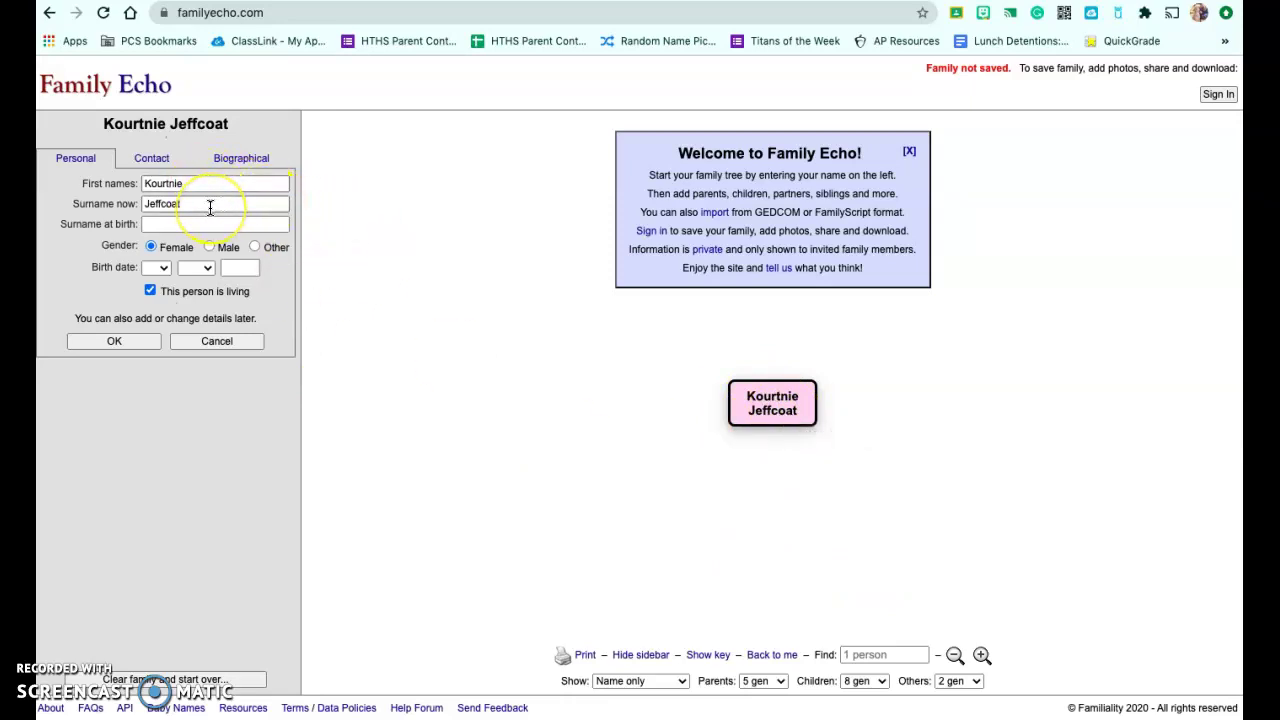
# Leave her marked as living and bring up her Contact details form.
pyautogui.click(183, 225)
pyautogui.click(150, 291)
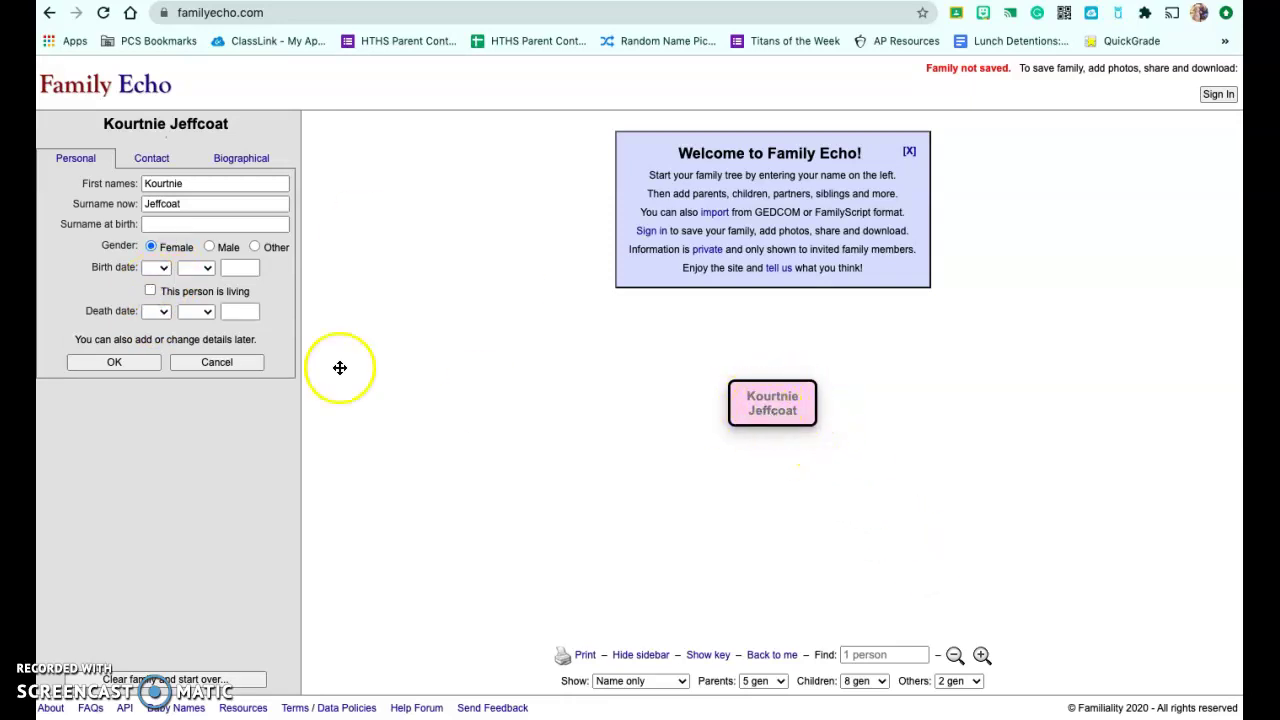
pyautogui.click(150, 291)
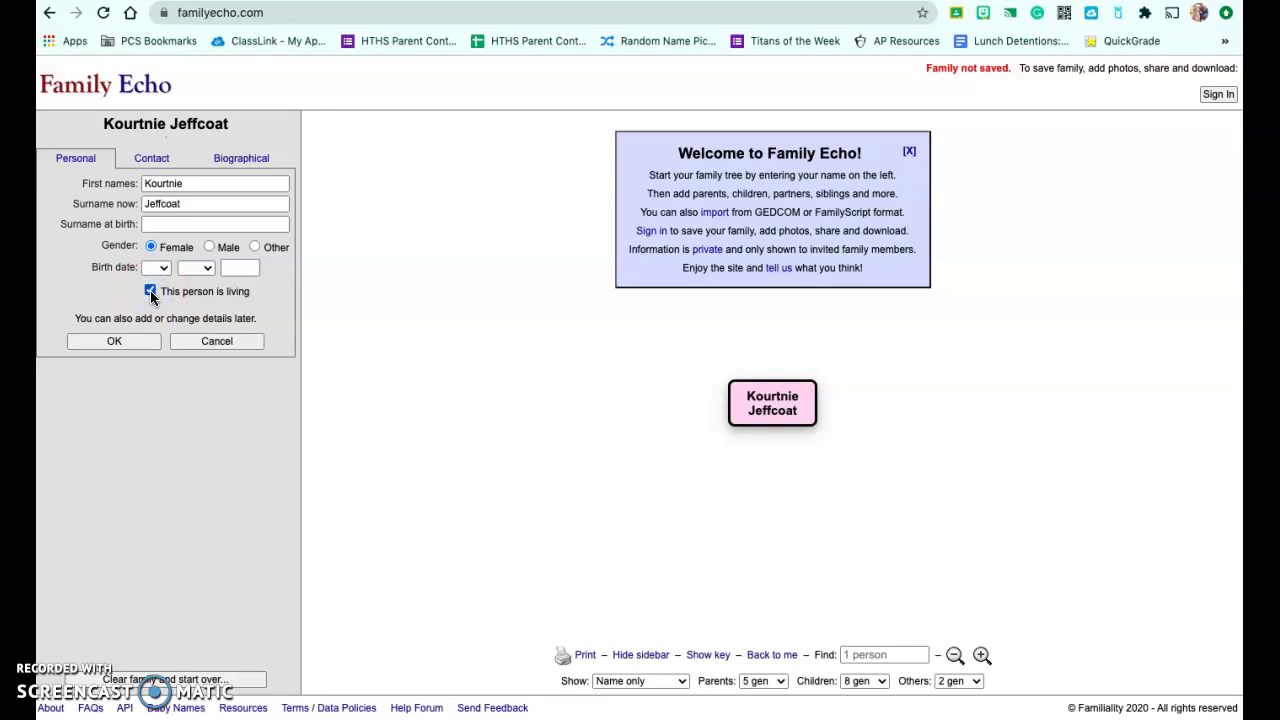
pyautogui.click(150, 291)
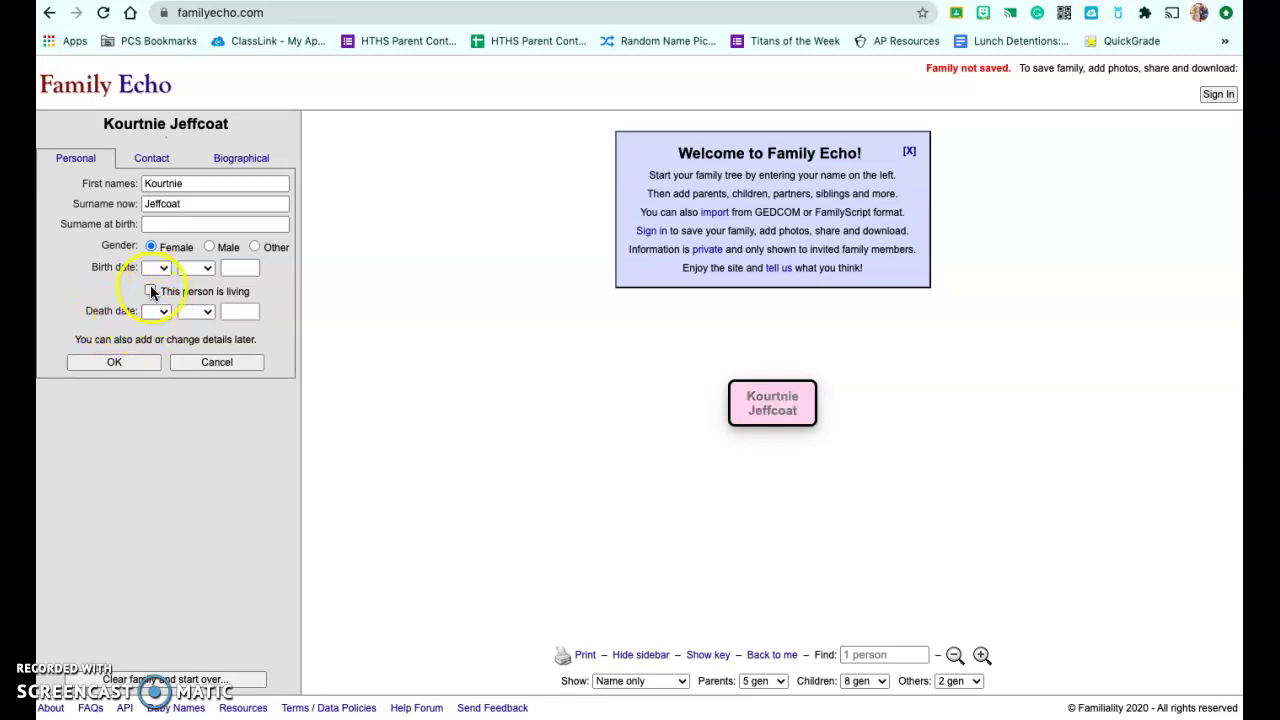
pyautogui.click(151, 291)
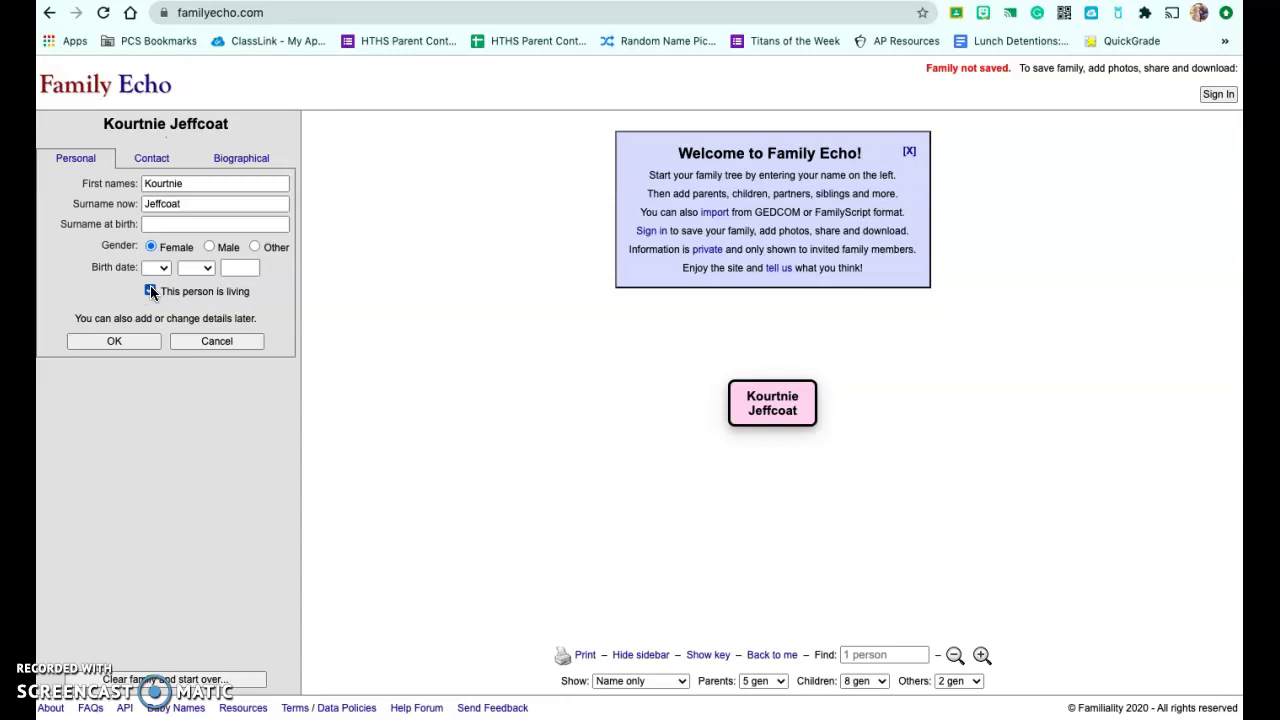
pyautogui.click(157, 155)
# Return to the Personal details and save the starting person's entry.
pyautogui.click(221, 152)
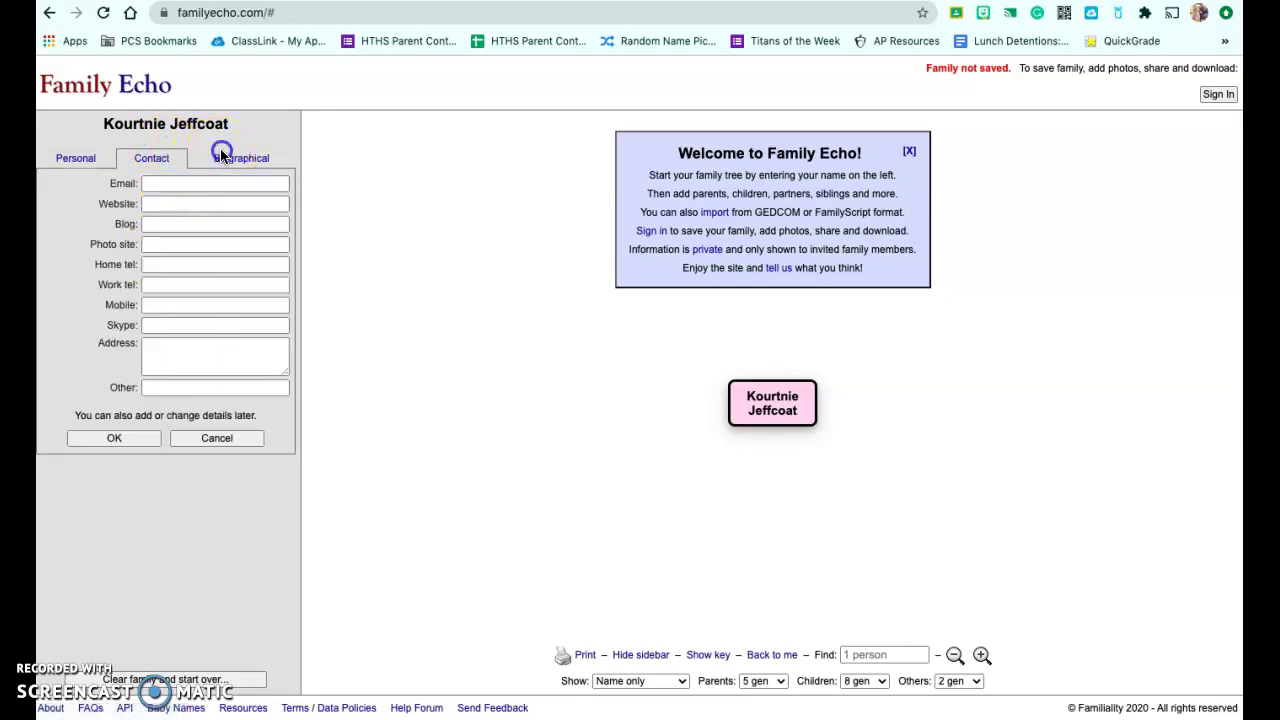
pyautogui.click(181, 163)
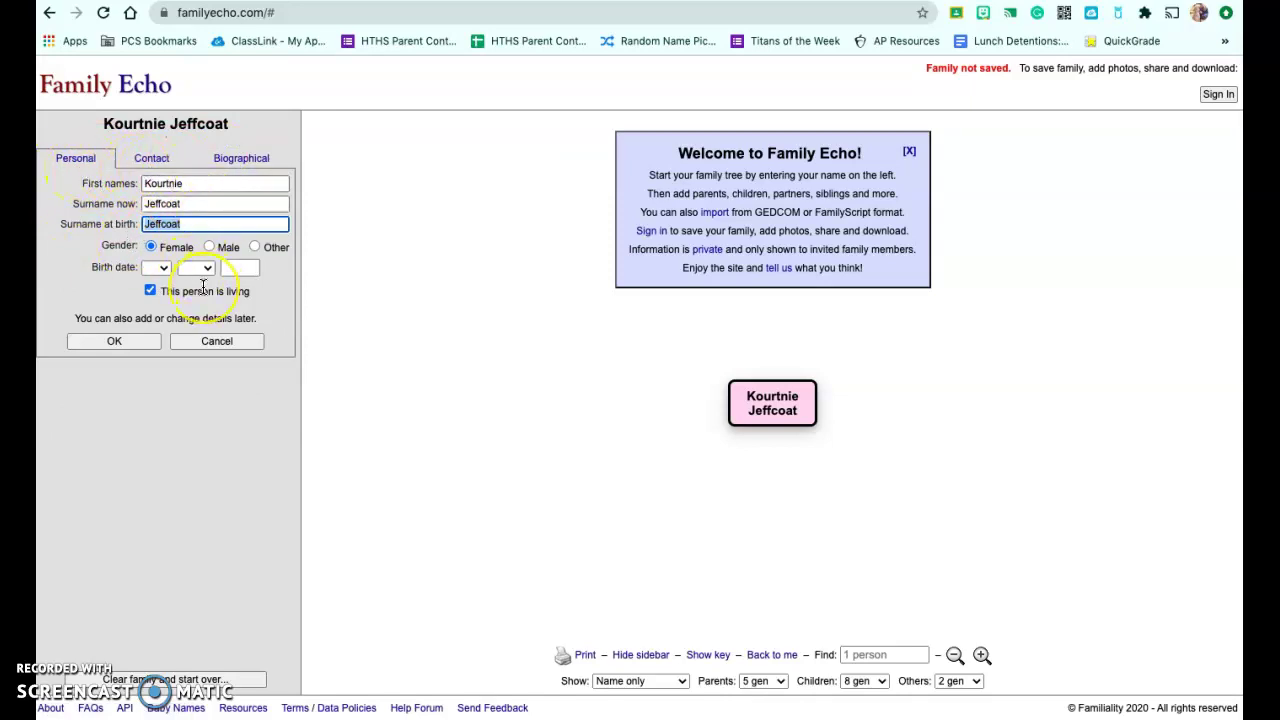
pyautogui.click(145, 338)
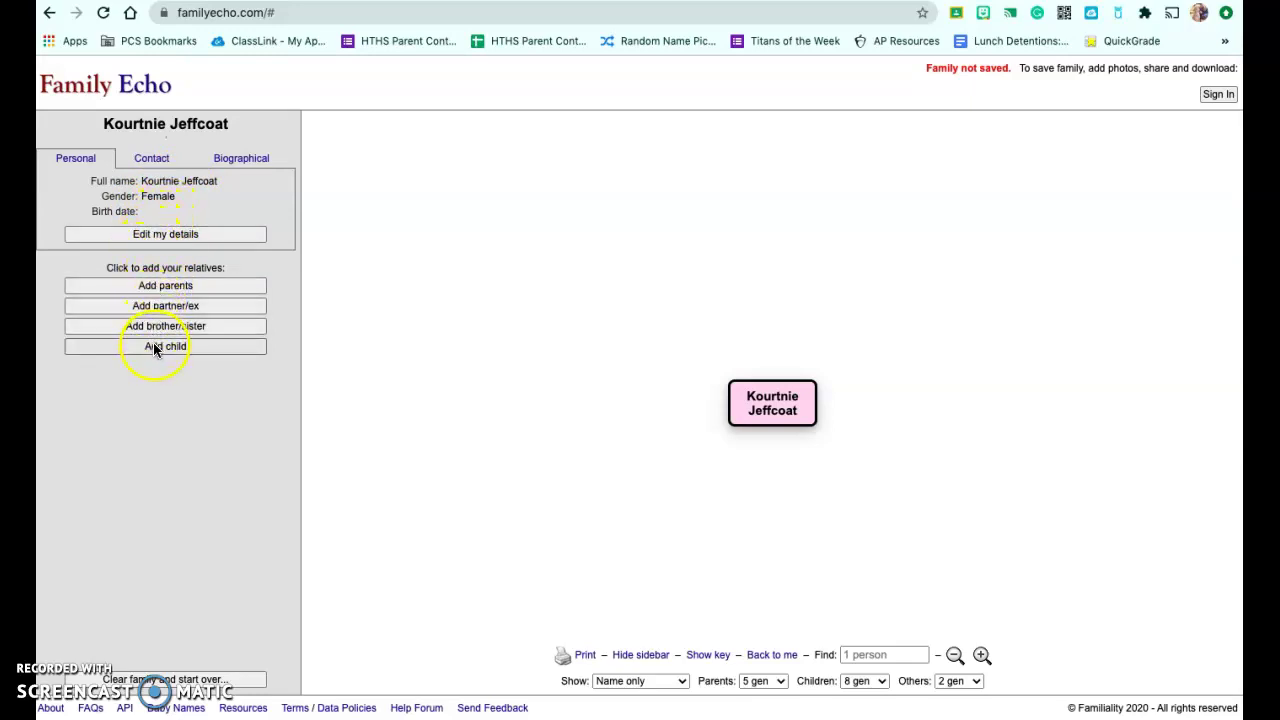
# Add both parents, entering and saving the mother's and the father's first names.
pyautogui.click(166, 285)
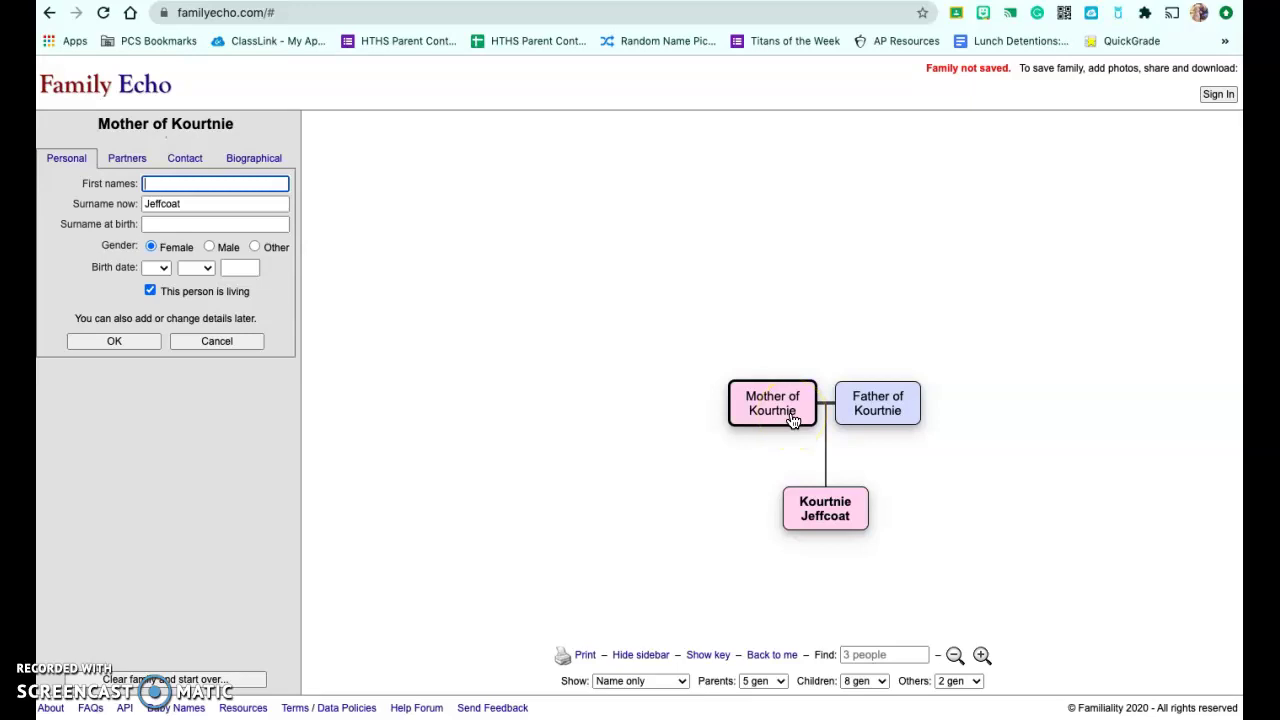
pyautogui.click(229, 188)
pyautogui.write('Michelle')
pyautogui.click(137, 341)
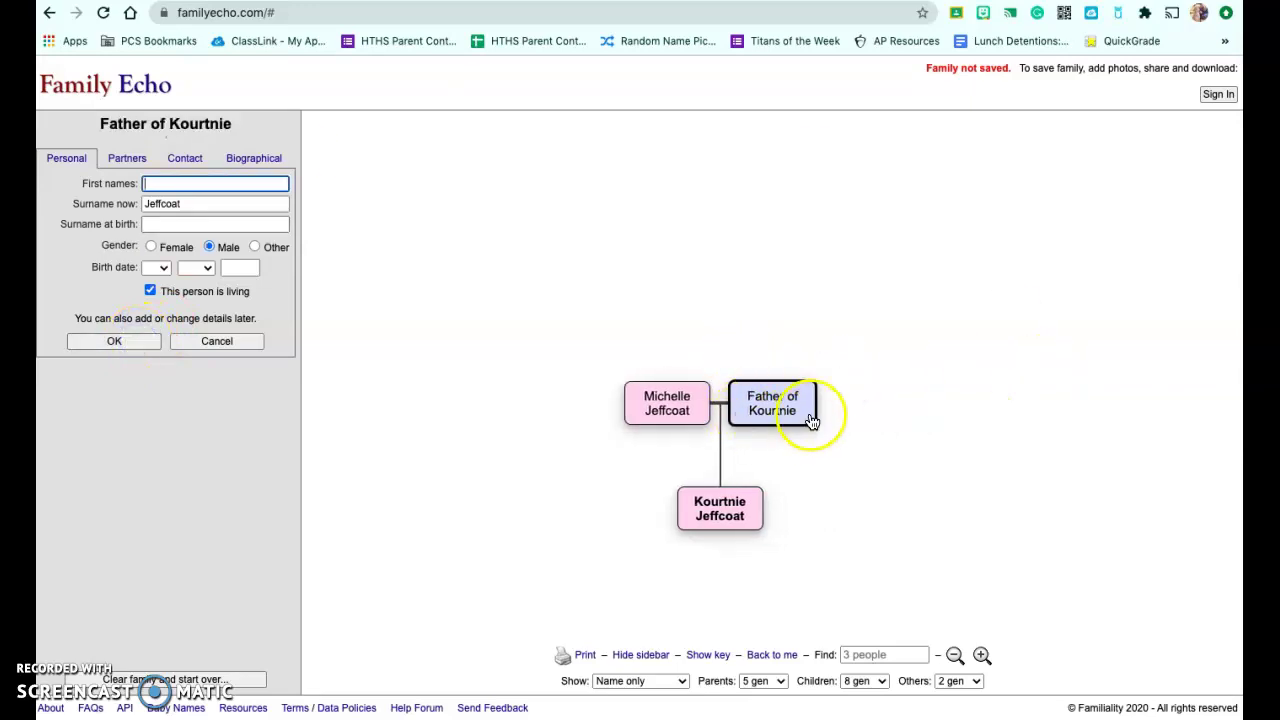
pyautogui.click(177, 186)
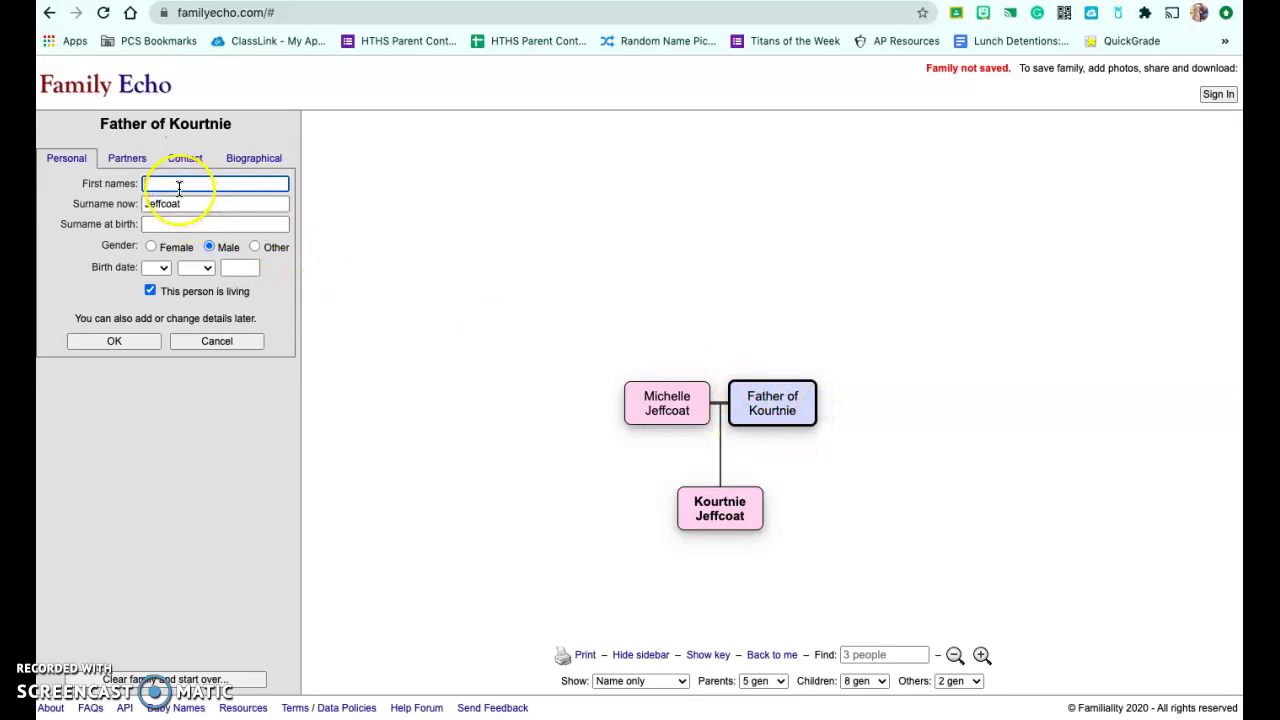
pyautogui.write('James')
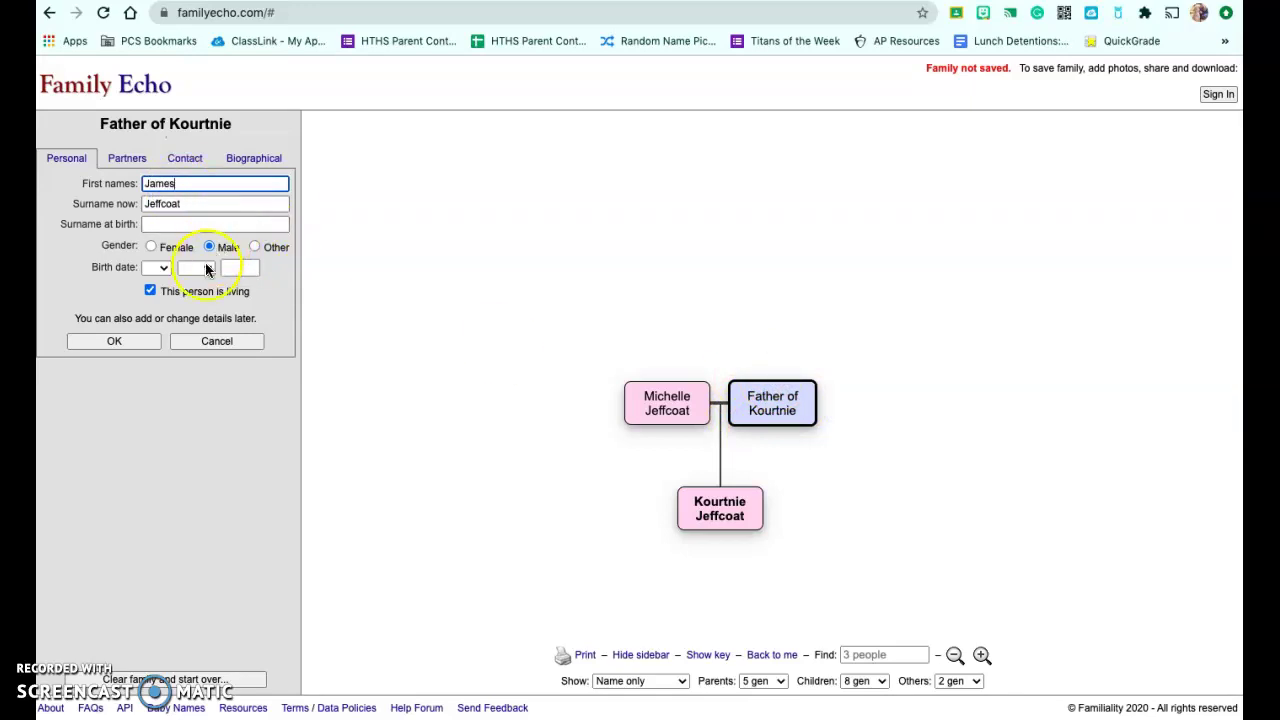
pyautogui.click(131, 340)
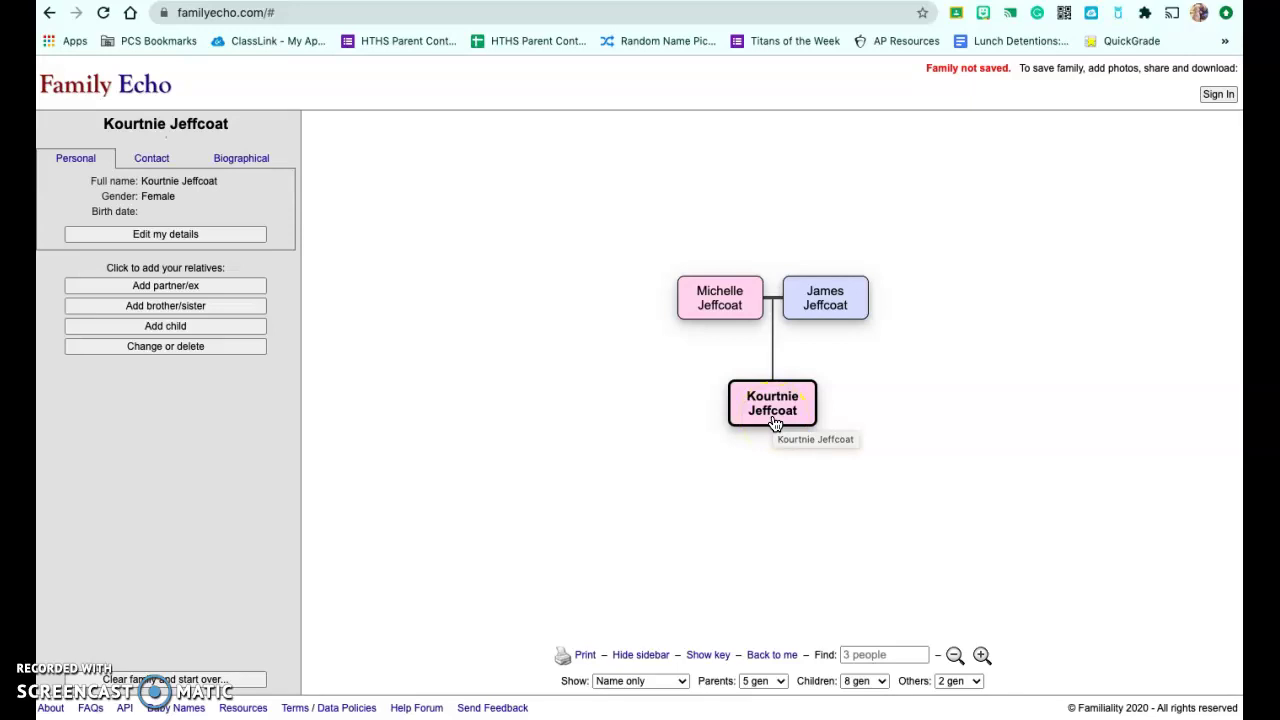
# Add a female sister with her first name, then select the father in the tree.
pyautogui.click(248, 306)
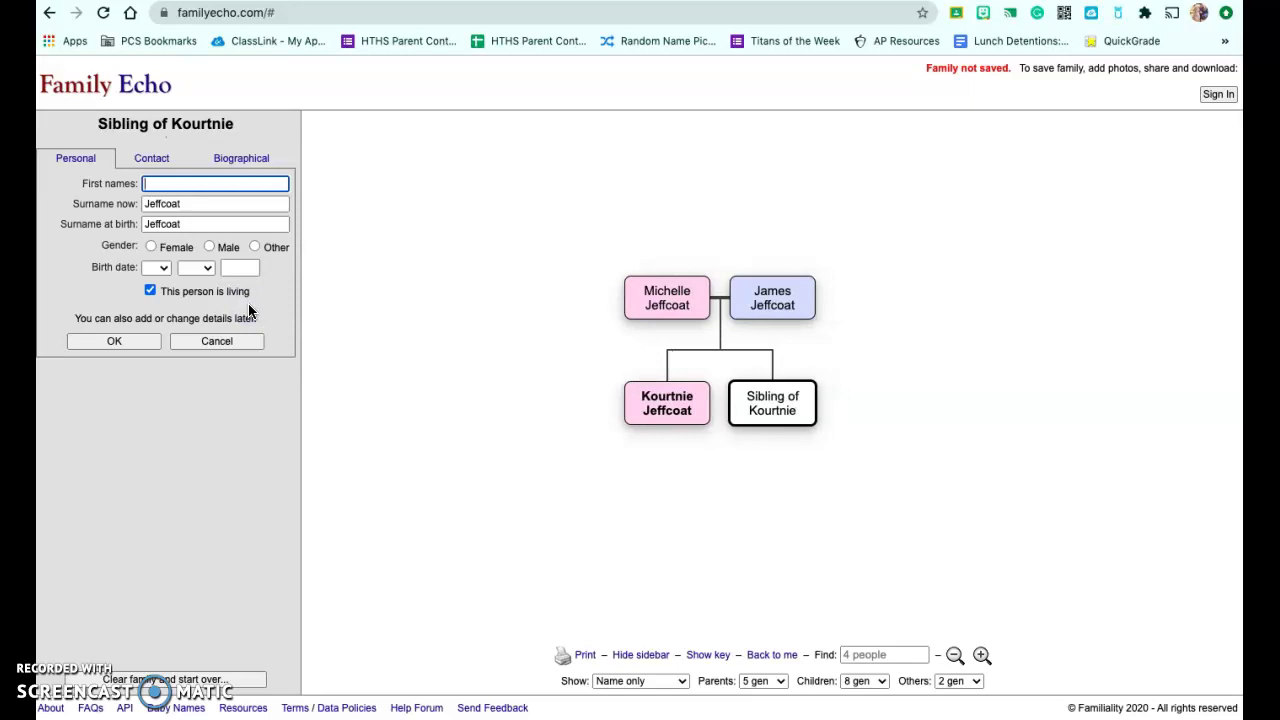
pyautogui.write('Meagan')
pyautogui.click(263, 254)
pyautogui.click(151, 247)
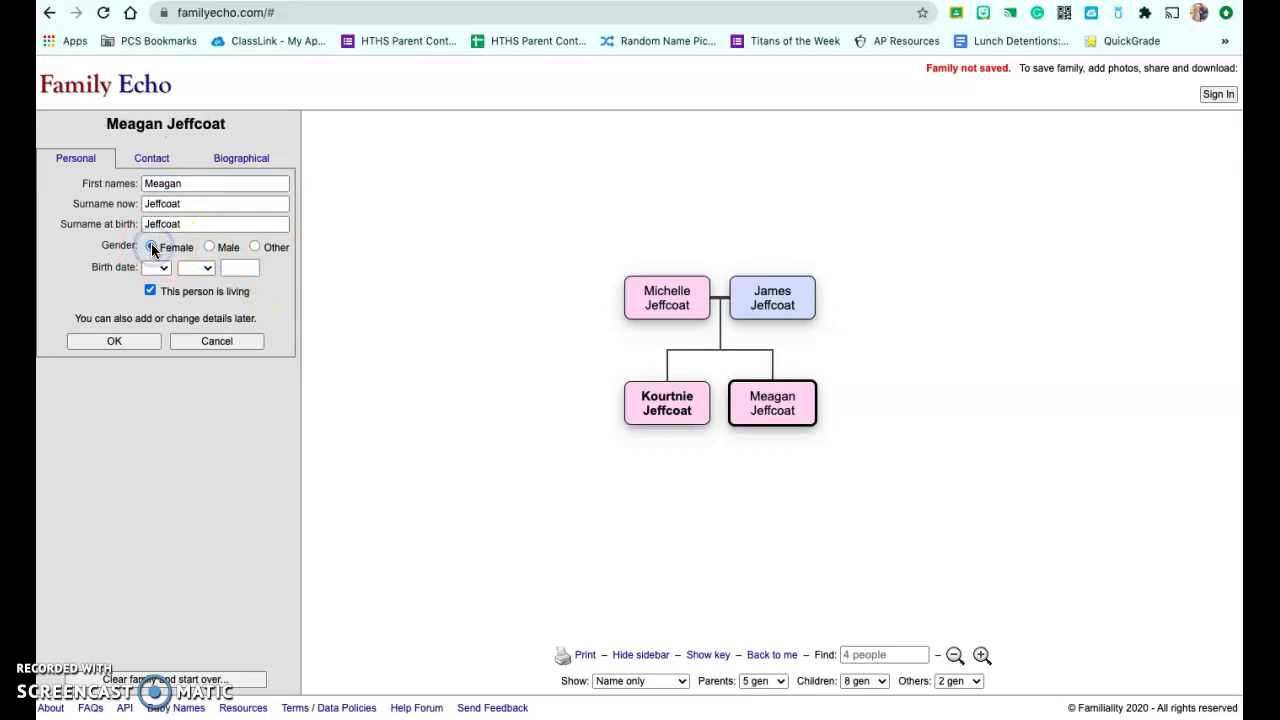
pyautogui.click(130, 340)
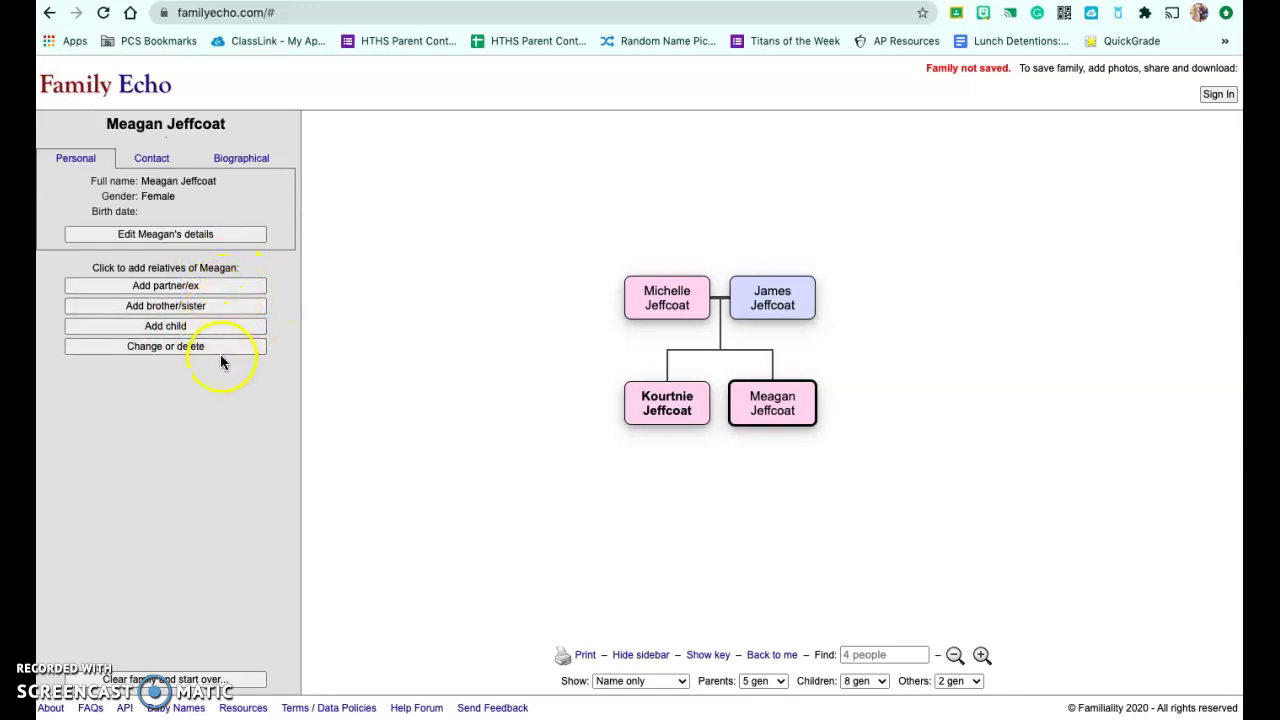
pyautogui.click(772, 305)
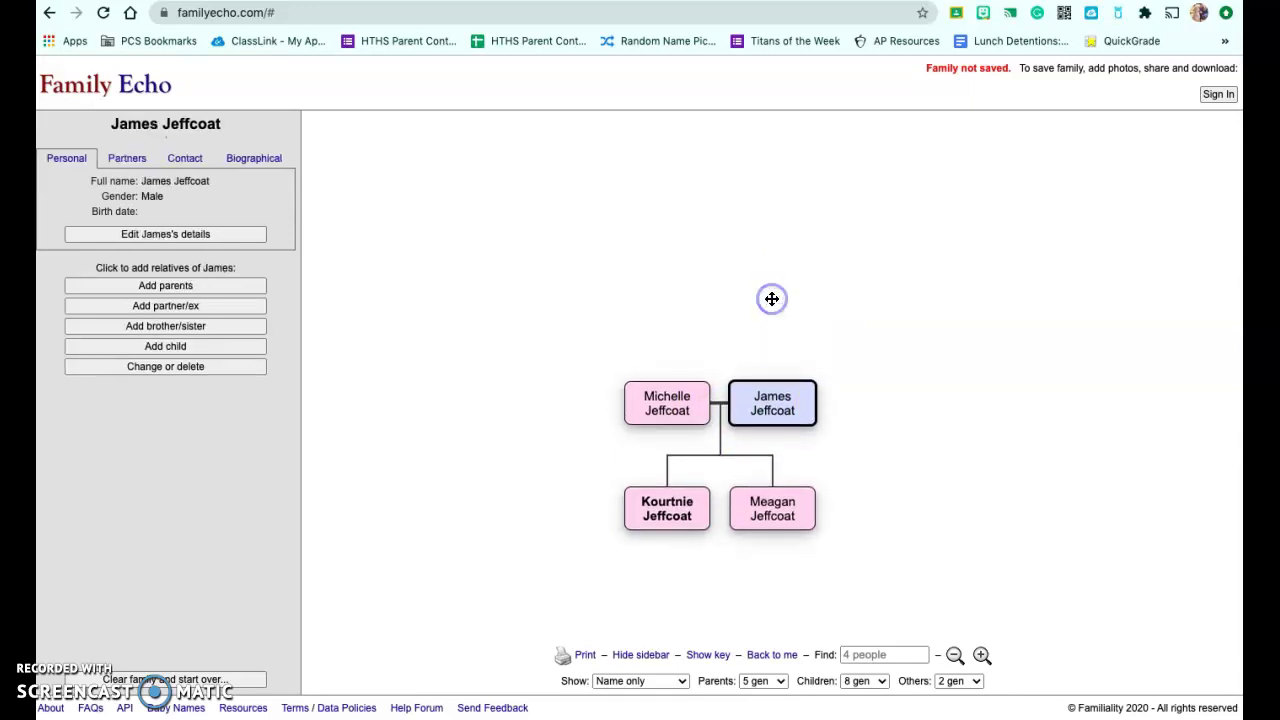
# Add a new current partner for the father by first name, then select the sister.
pyautogui.click(203, 308)
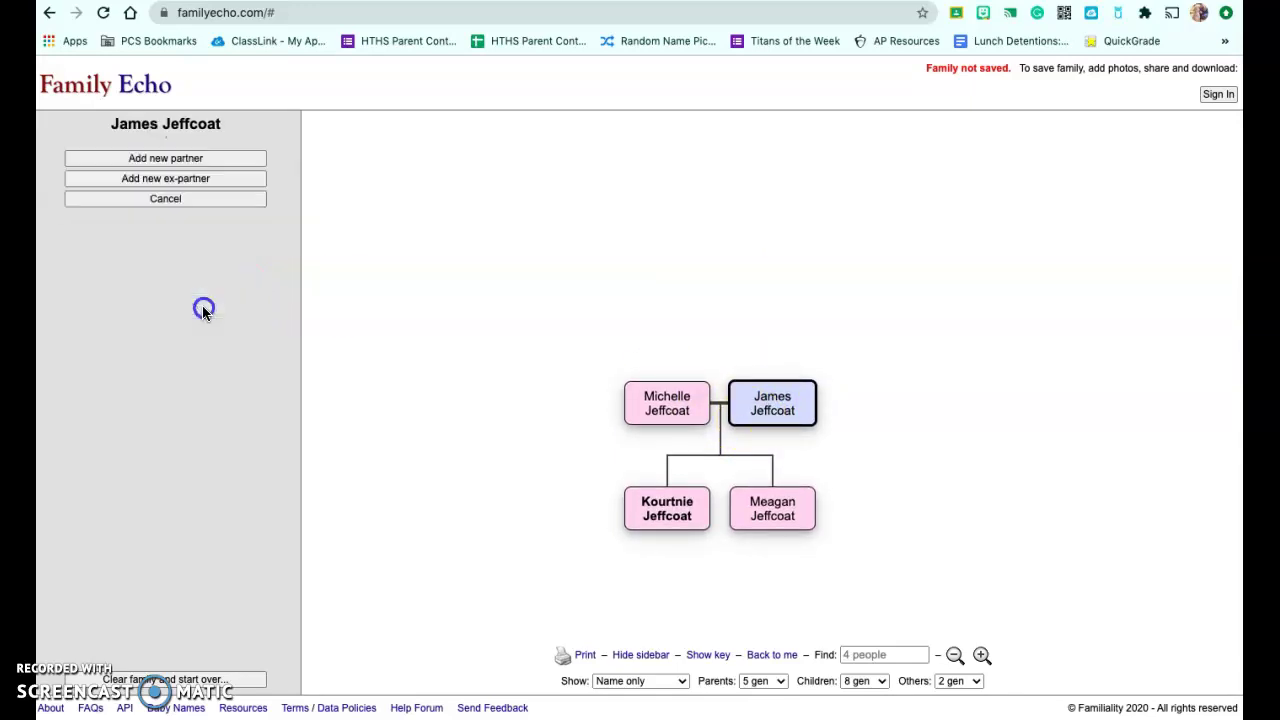
pyautogui.click(187, 160)
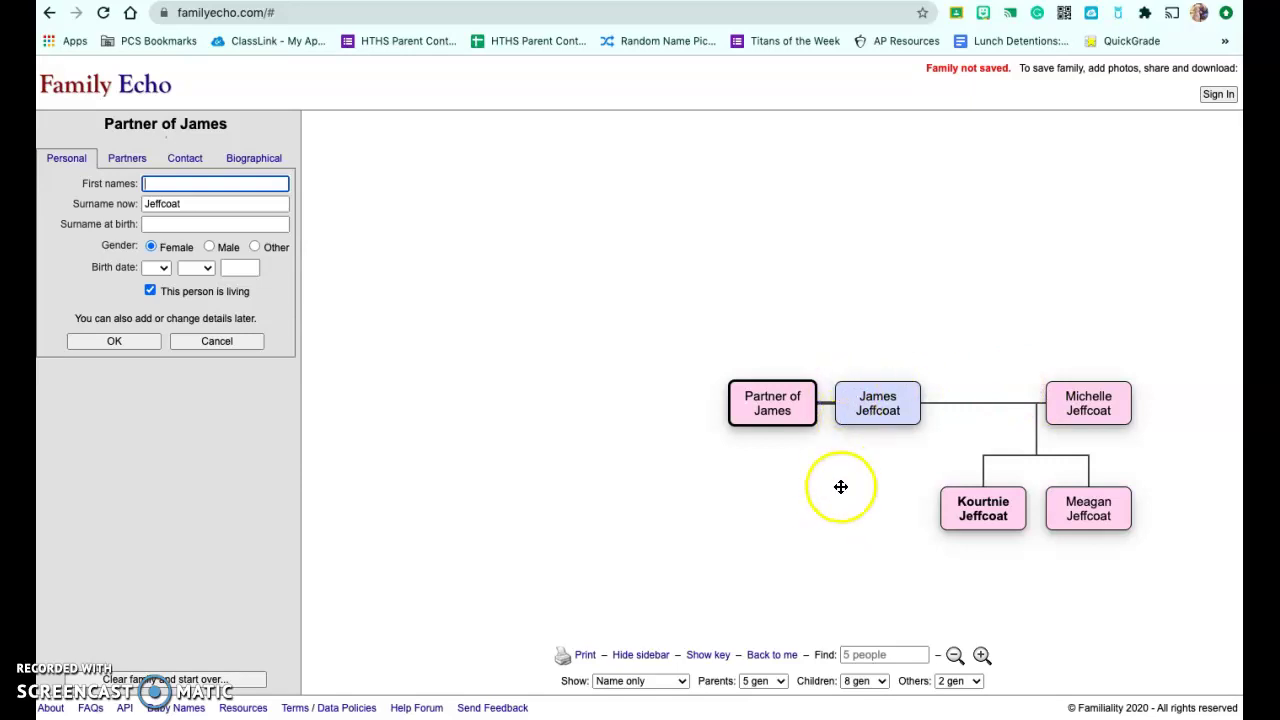
pyautogui.write('Lisa')
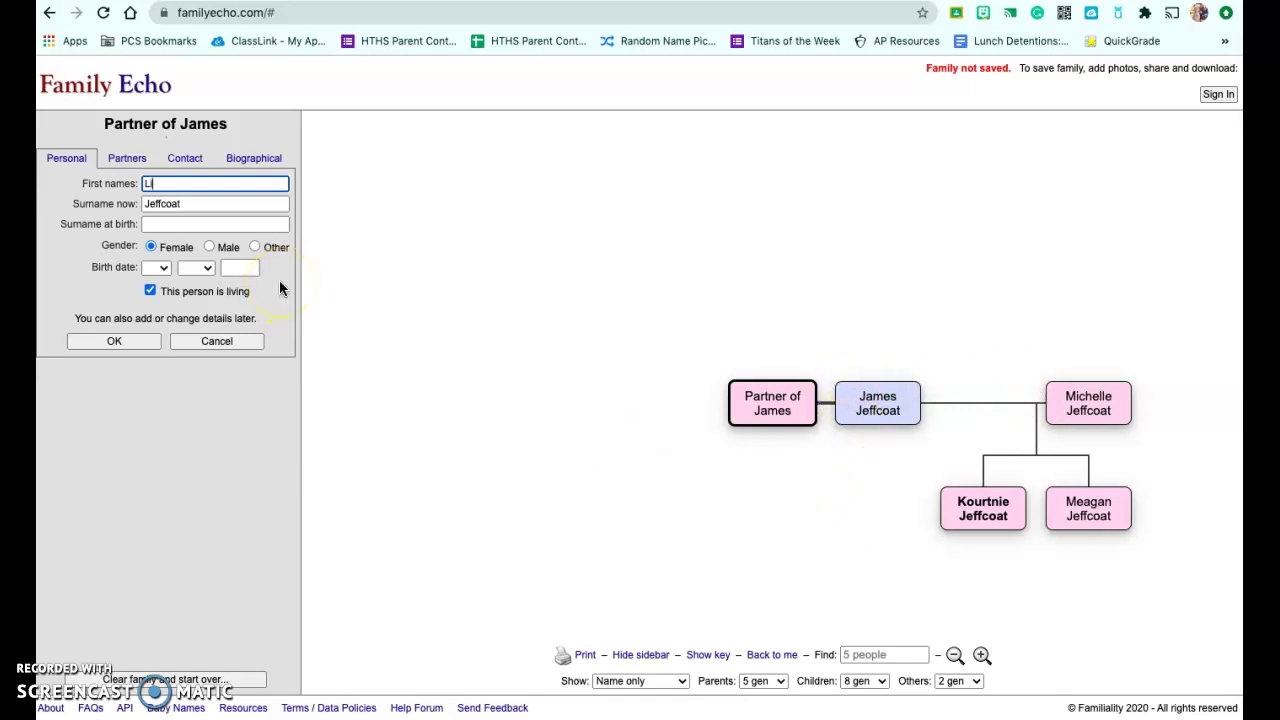
pyautogui.click(102, 337)
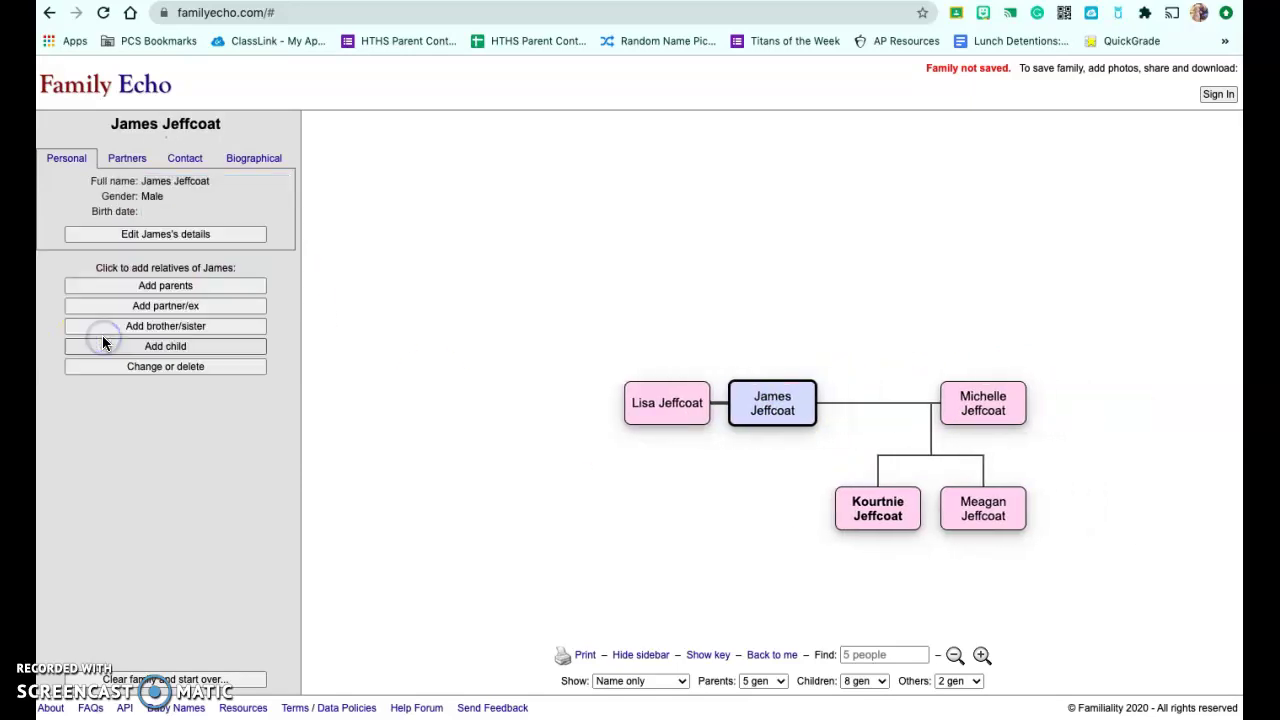
pyautogui.click(980, 520)
# Reposition the tree view and bring up the PDF print options.
pyautogui.moveTo(931, 474); pyautogui.dragTo(780, 451)
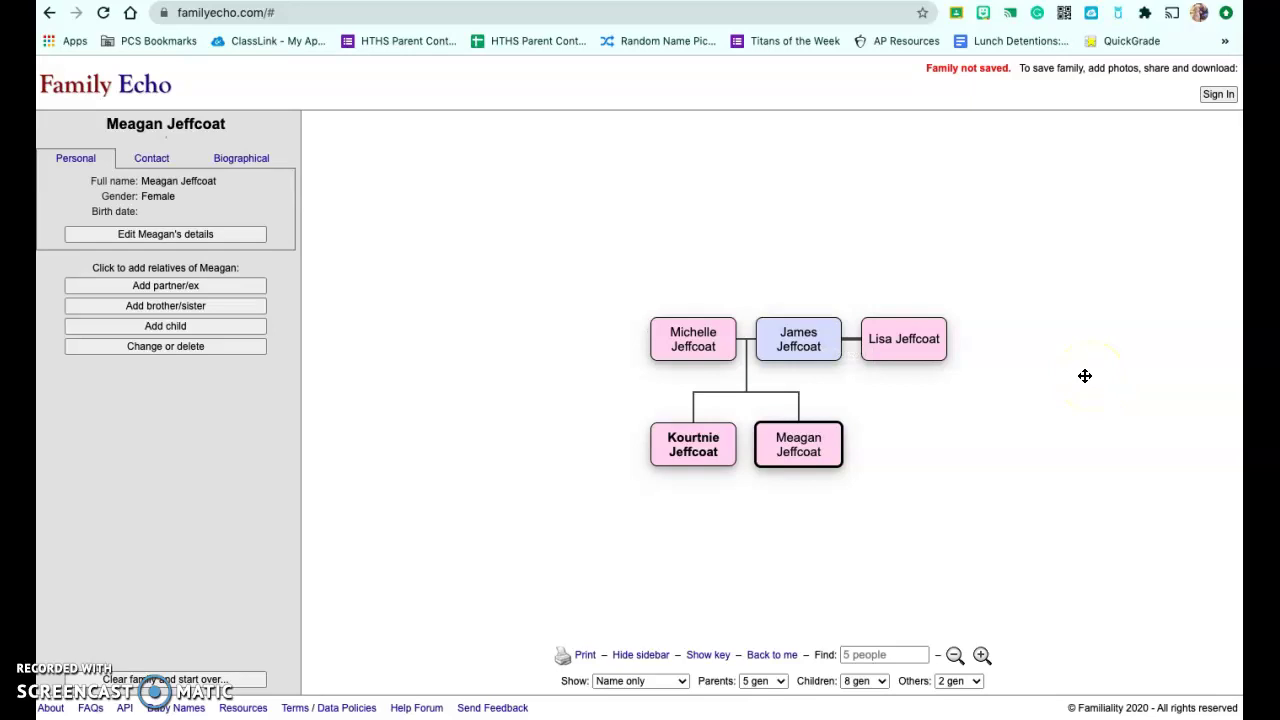
pyautogui.click(586, 656)
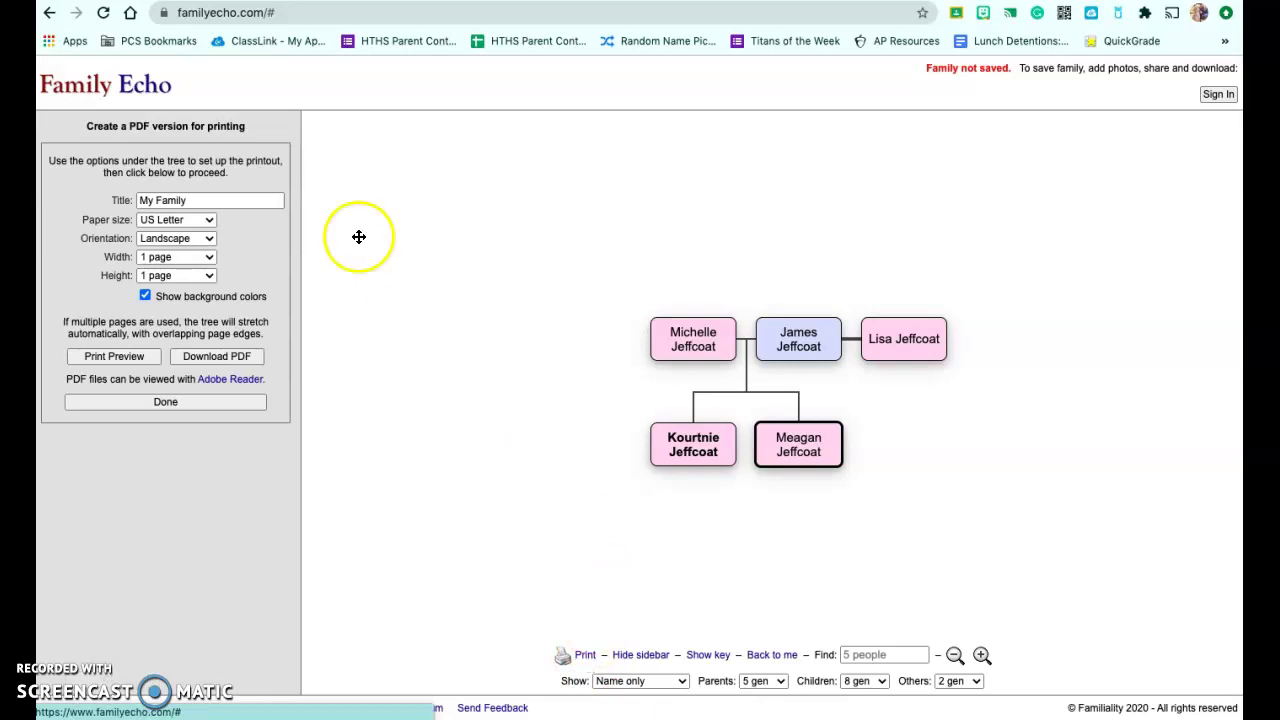
# Attempt the PDF download of the tree, then start a new browser tab.
pyautogui.click(203, 360)
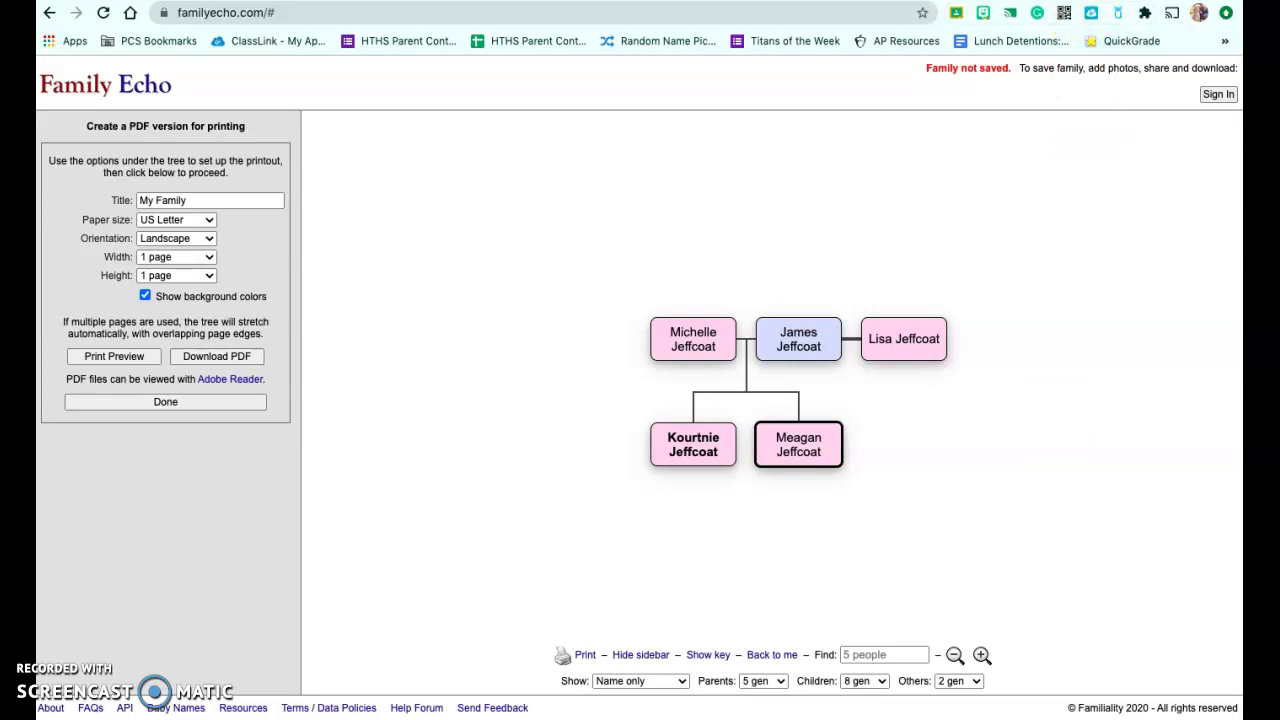
pyautogui.click(1070, 1)
# Search Google for 'take a screenshot on chromebook', then switch back to Family Echo.
pyautogui.write('take a screenshot on')
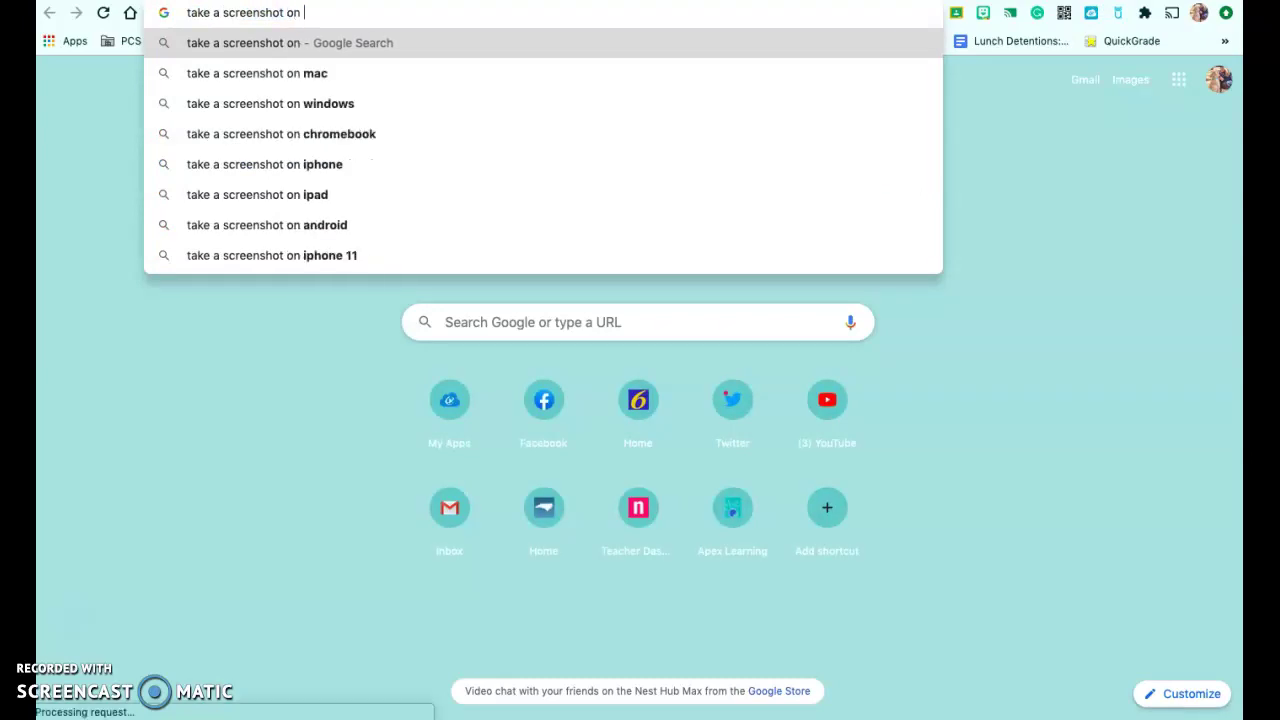
pyautogui.press('Down')
pyautogui.press('Down')
pyautogui.press('Down')
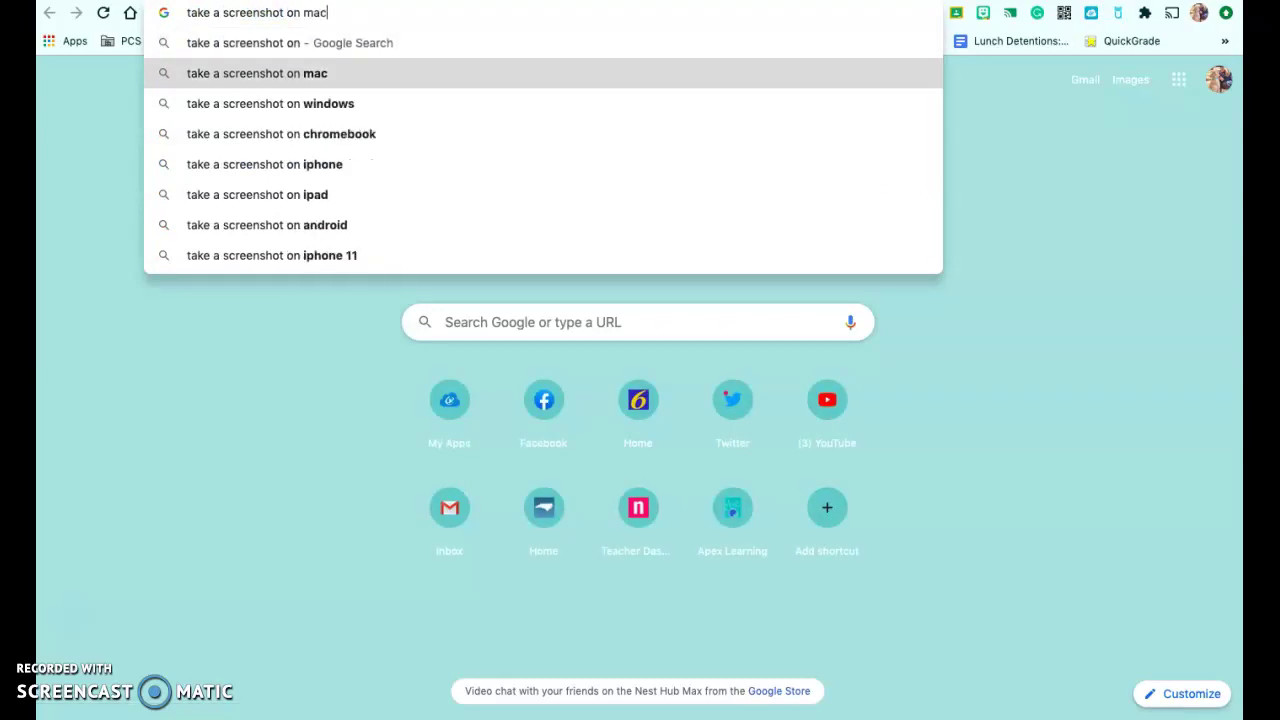
pyautogui.press('Return')
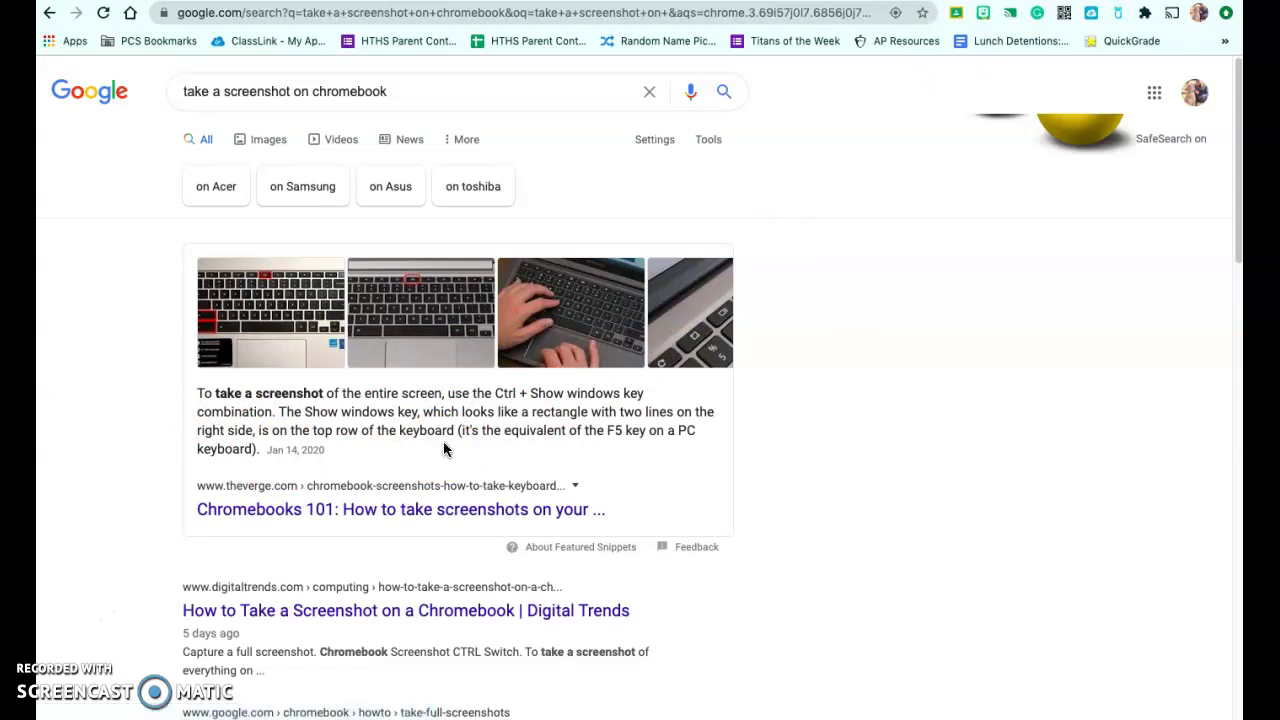
pyautogui.click(600, 305)
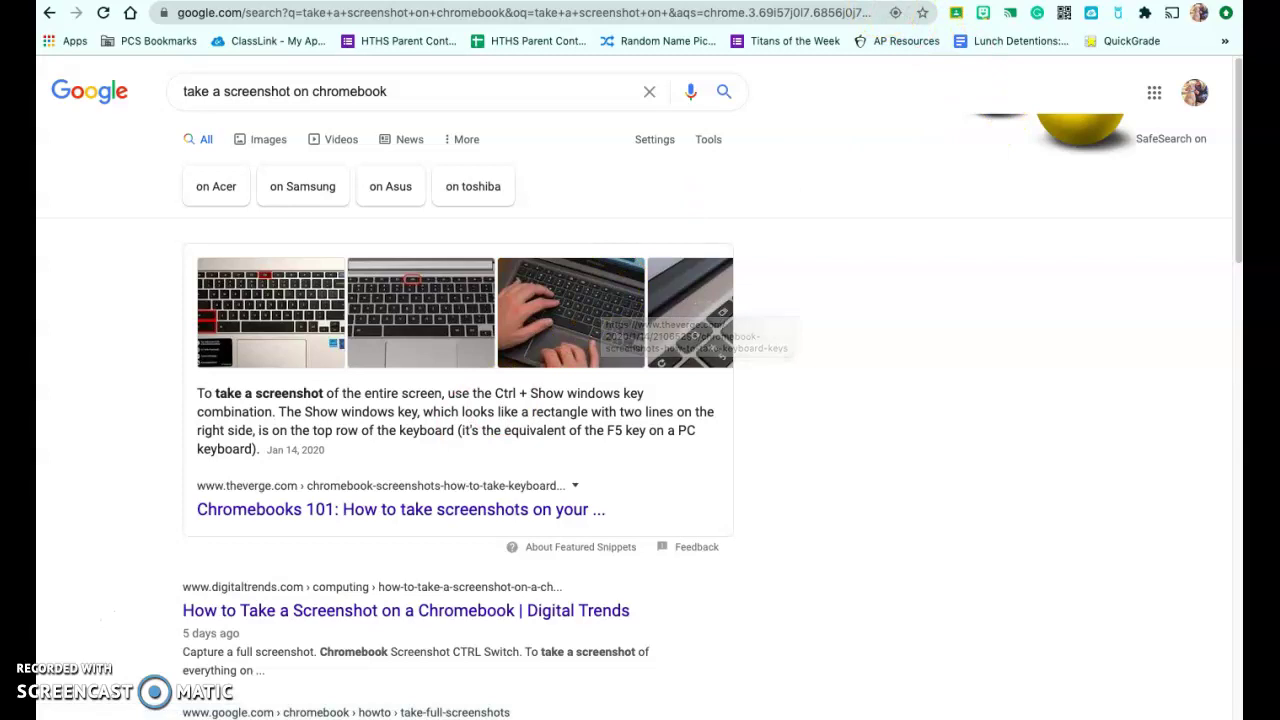
pyautogui.hotkey('ctrl', 'Tab')
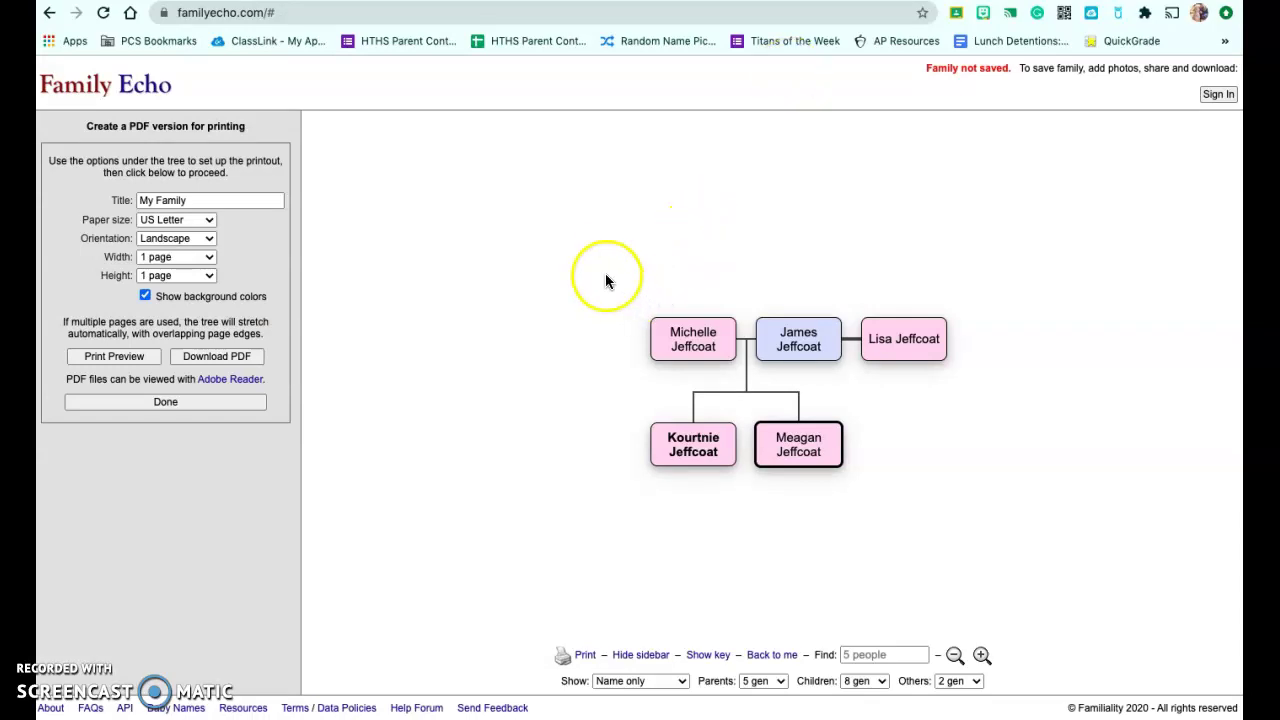
# Capture a screenshot of the five-person family tree, review it, and close the markup editor.
pyautogui.moveTo(620, 275); pyautogui.dragTo(977, 497)
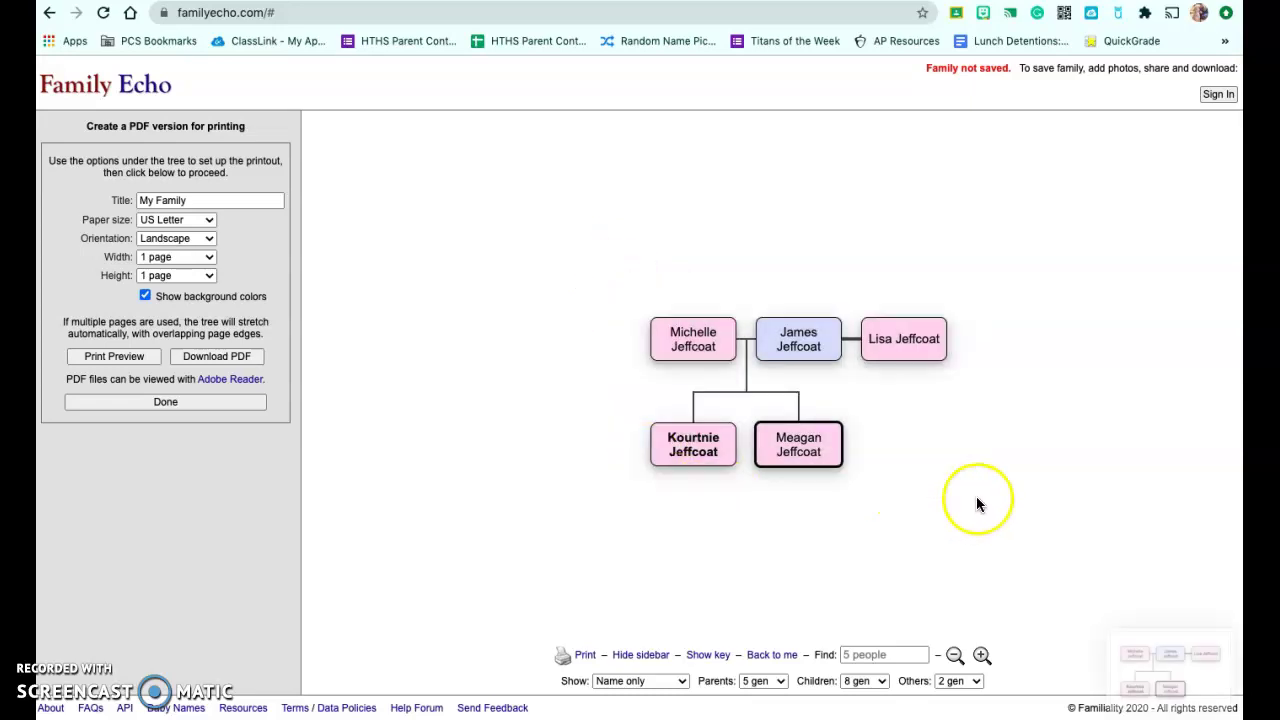
pyautogui.click(1152, 666)
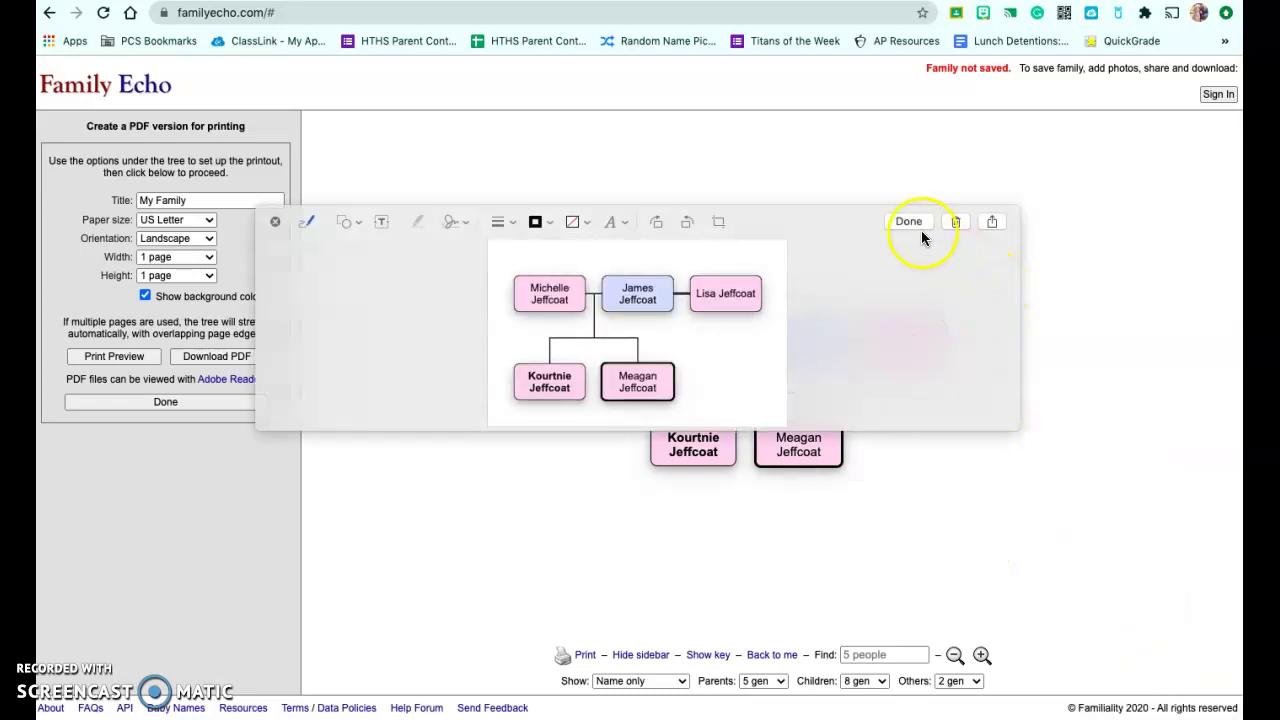
pyautogui.click(912, 224)
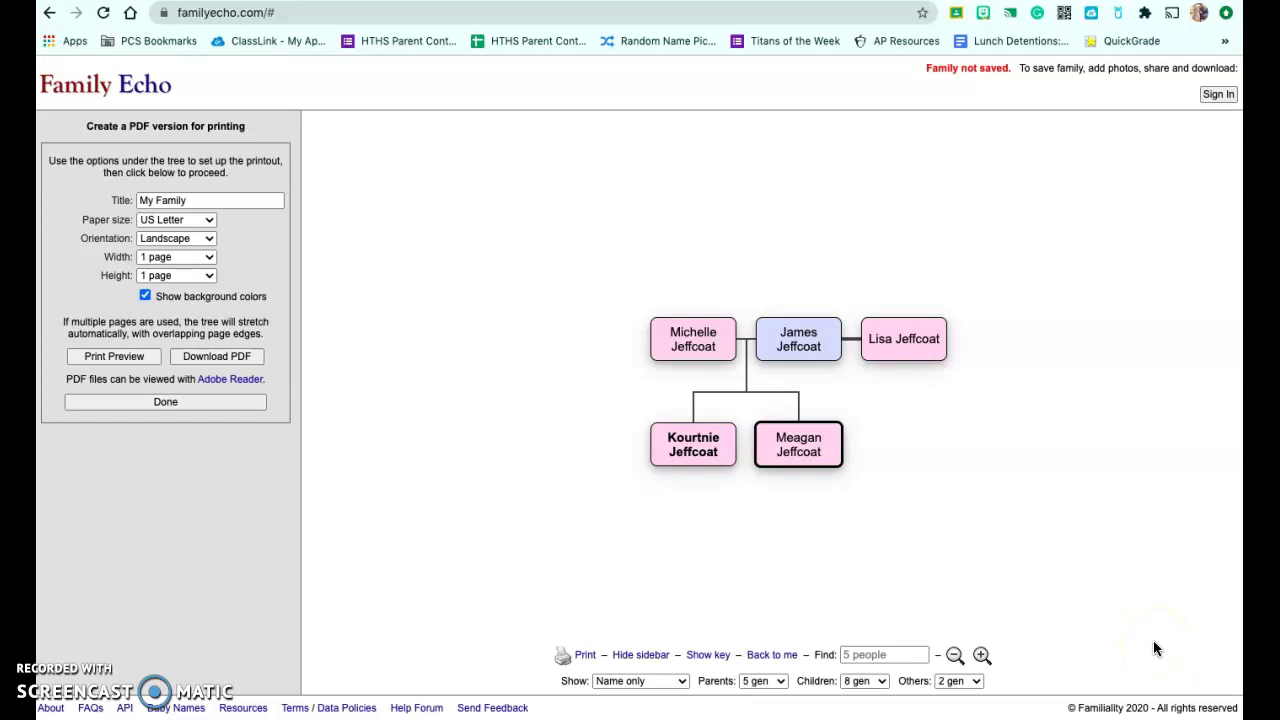
# In a new Chrome tab, start a blank Google Slides presentation from the apps grid.
pyautogui.hotkey('ctrl', 't')
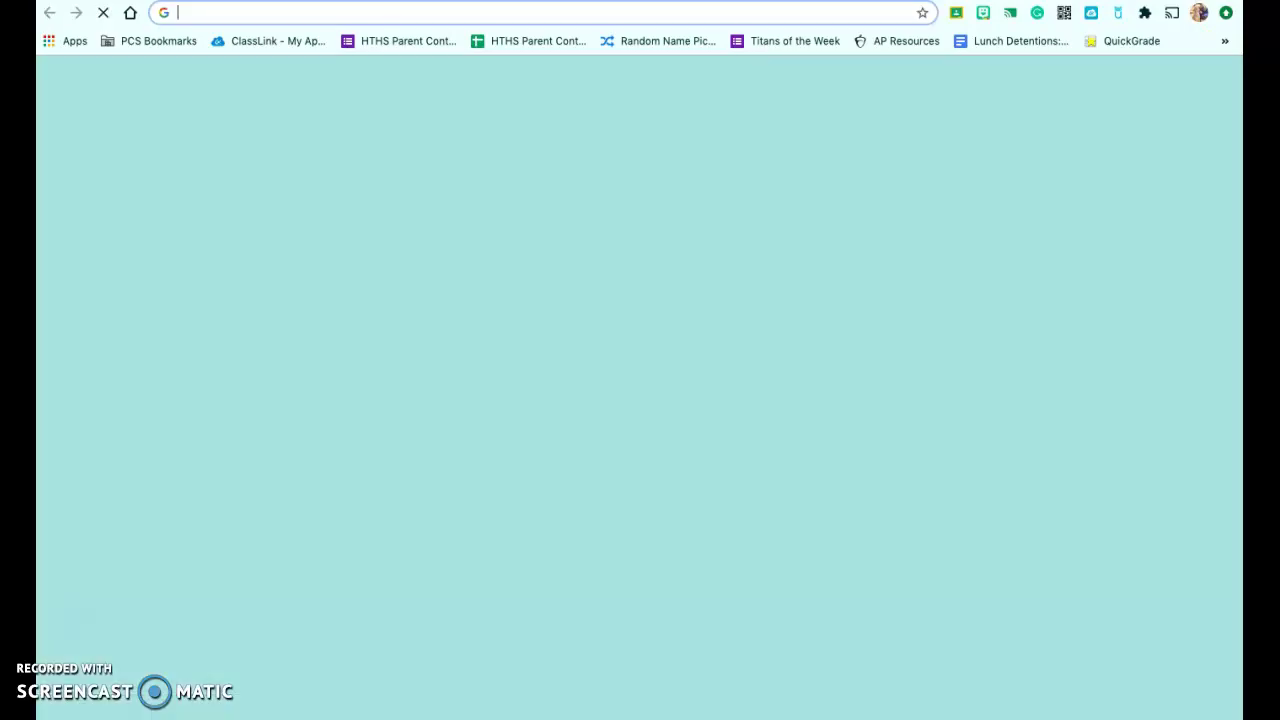
pyautogui.click(1179, 79)
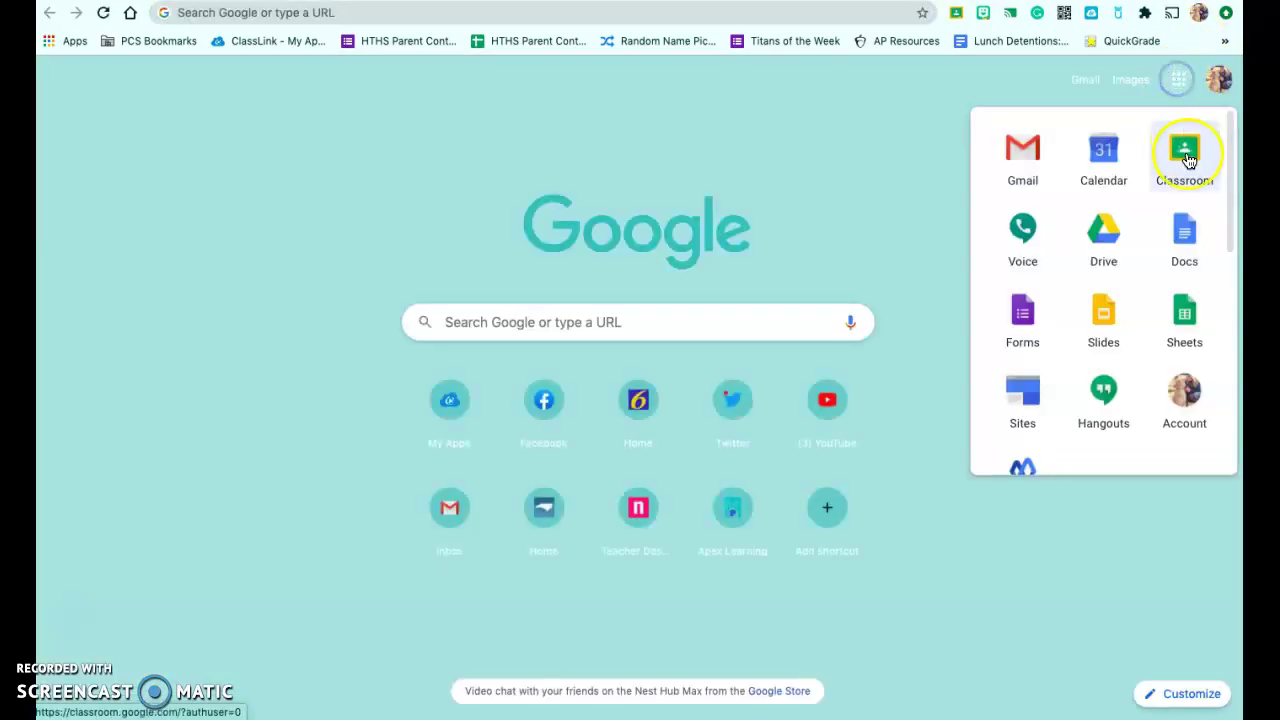
pyautogui.click(1104, 310)
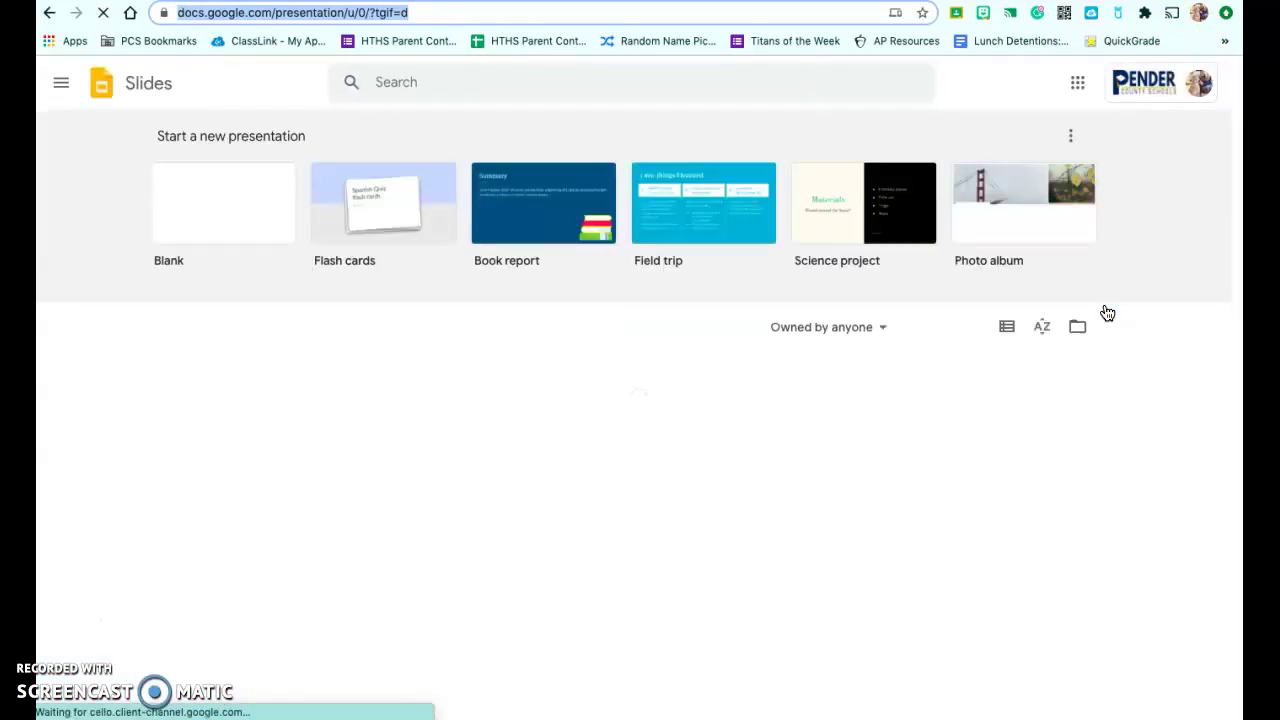
pyautogui.click(195, 209)
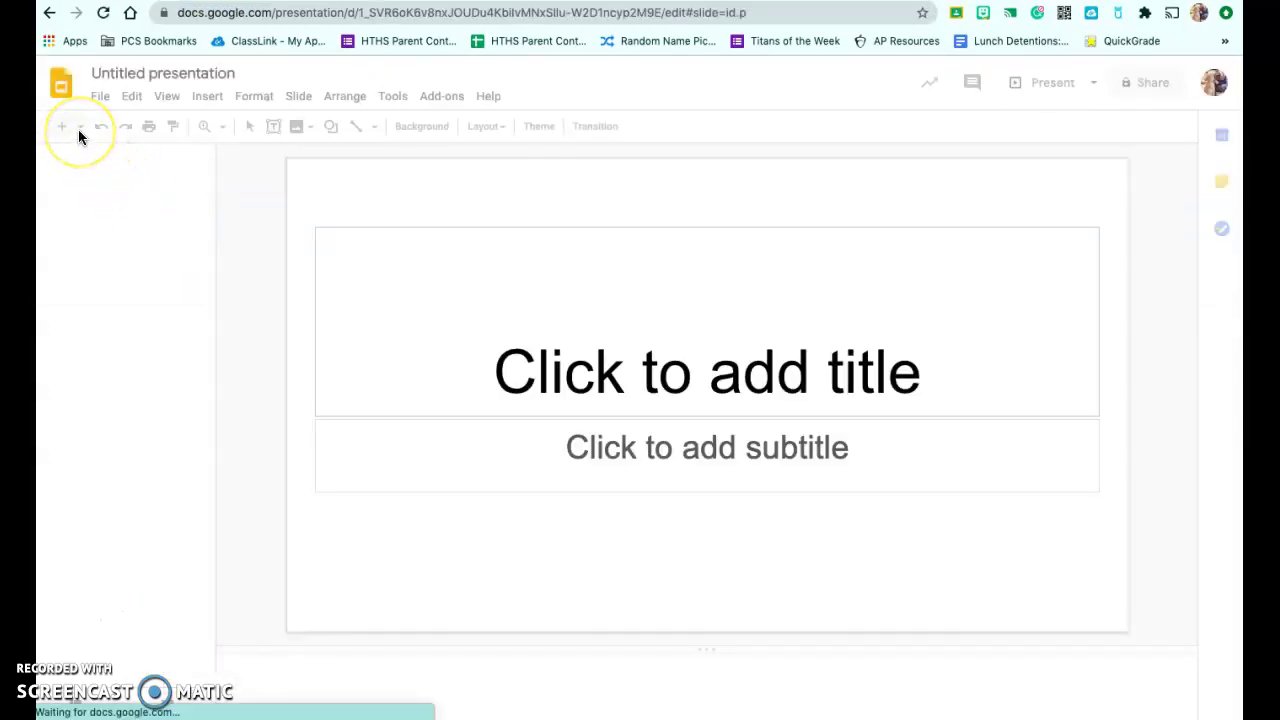
# Add a second slide with the Blank layout, dismiss Themes, and show the Insert > Image choices.
pyautogui.click(80, 131)
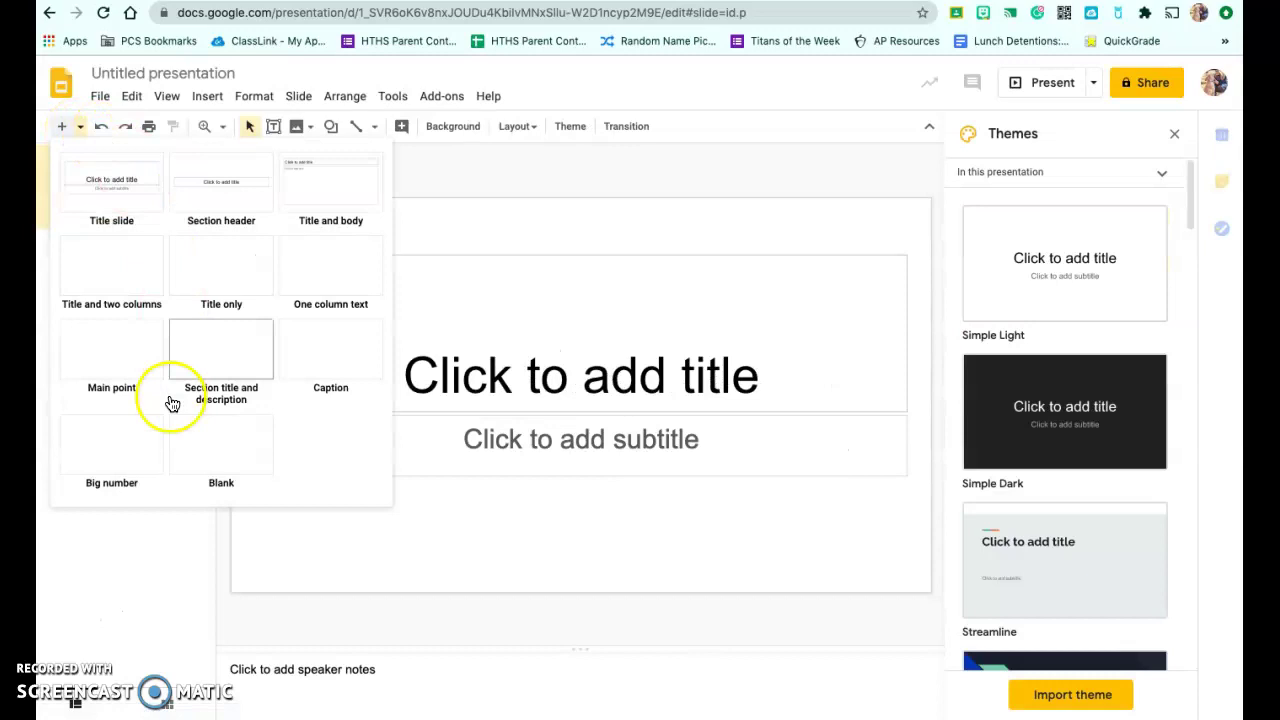
pyautogui.click(217, 429)
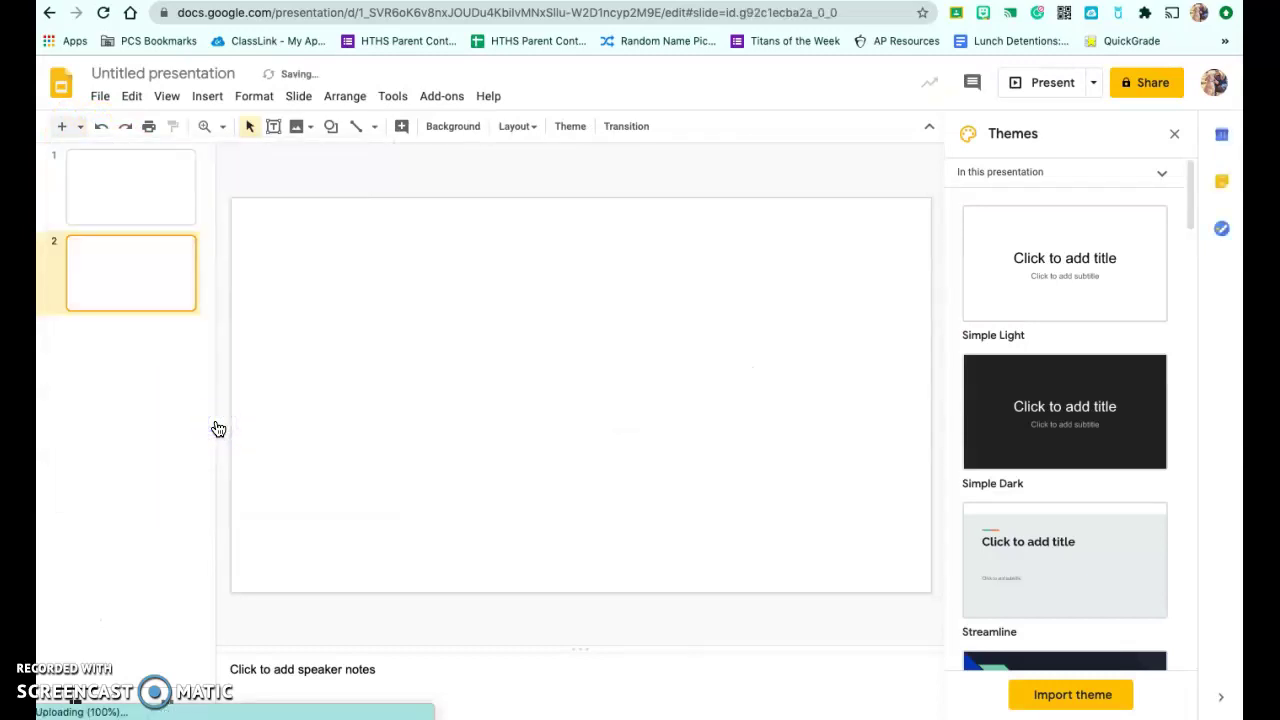
pyautogui.click(1179, 136)
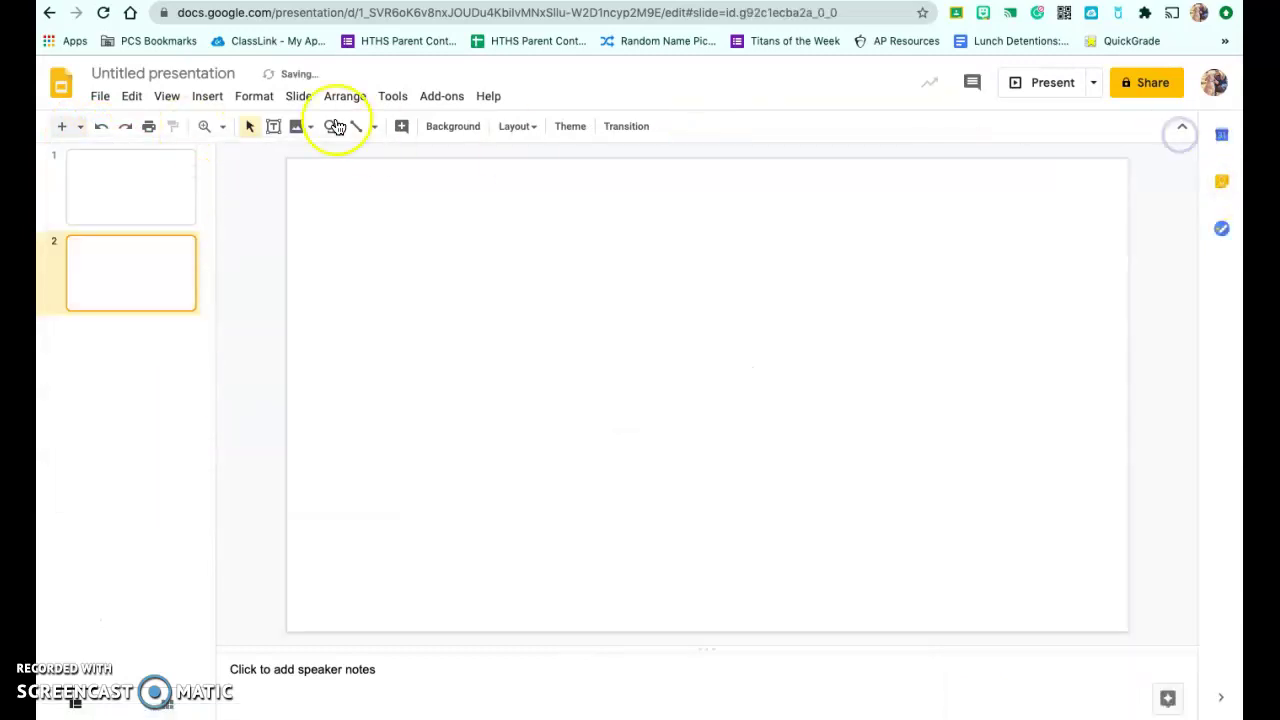
pyautogui.click(207, 98)
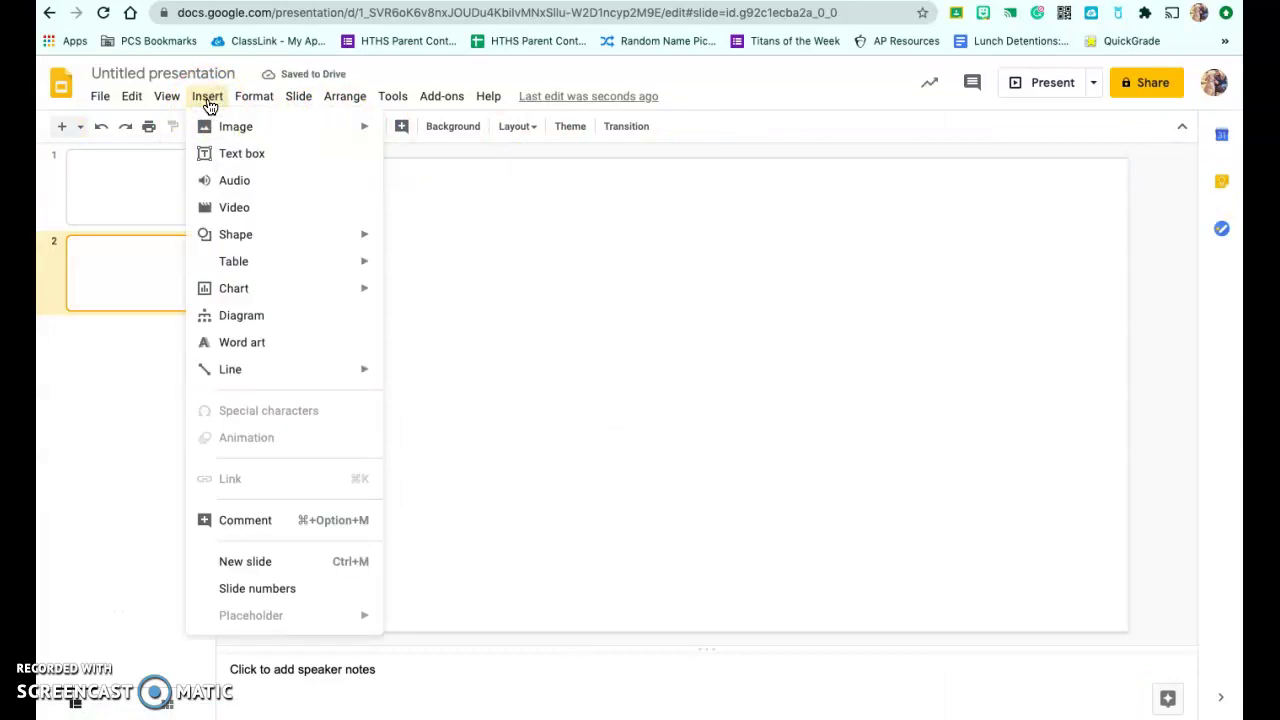
pyautogui.click(254, 128)
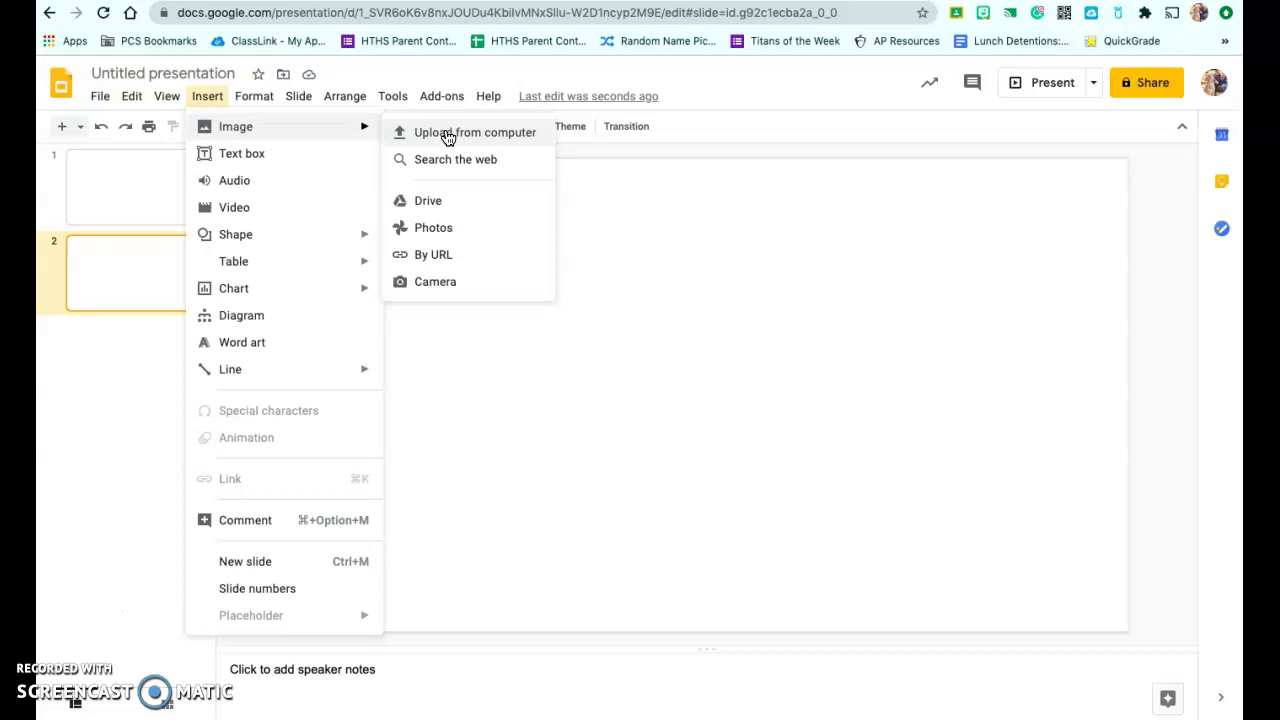
# Upload the image 'Screen Shot 2020-08-26 at 8.43.13 AM' from the computer, after first trying Google Drive.
pyautogui.click(427, 208)
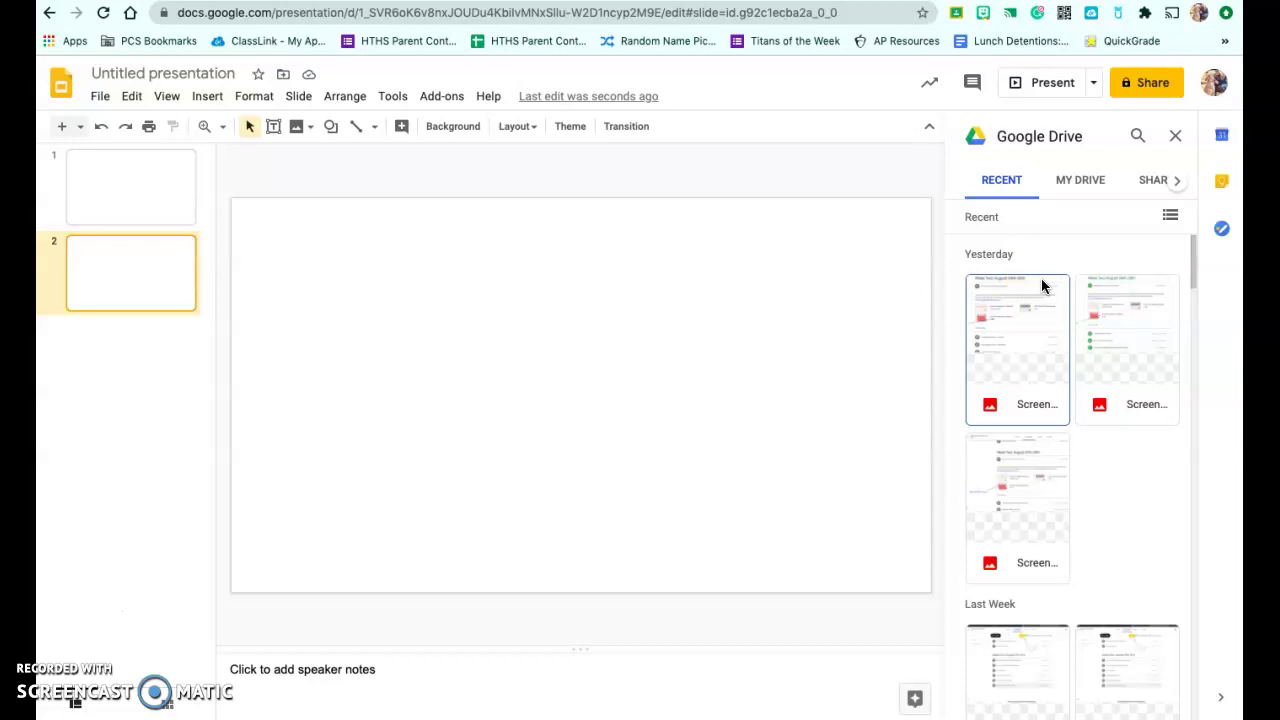
pyautogui.click(210, 96)
pyautogui.moveTo(238, 137)
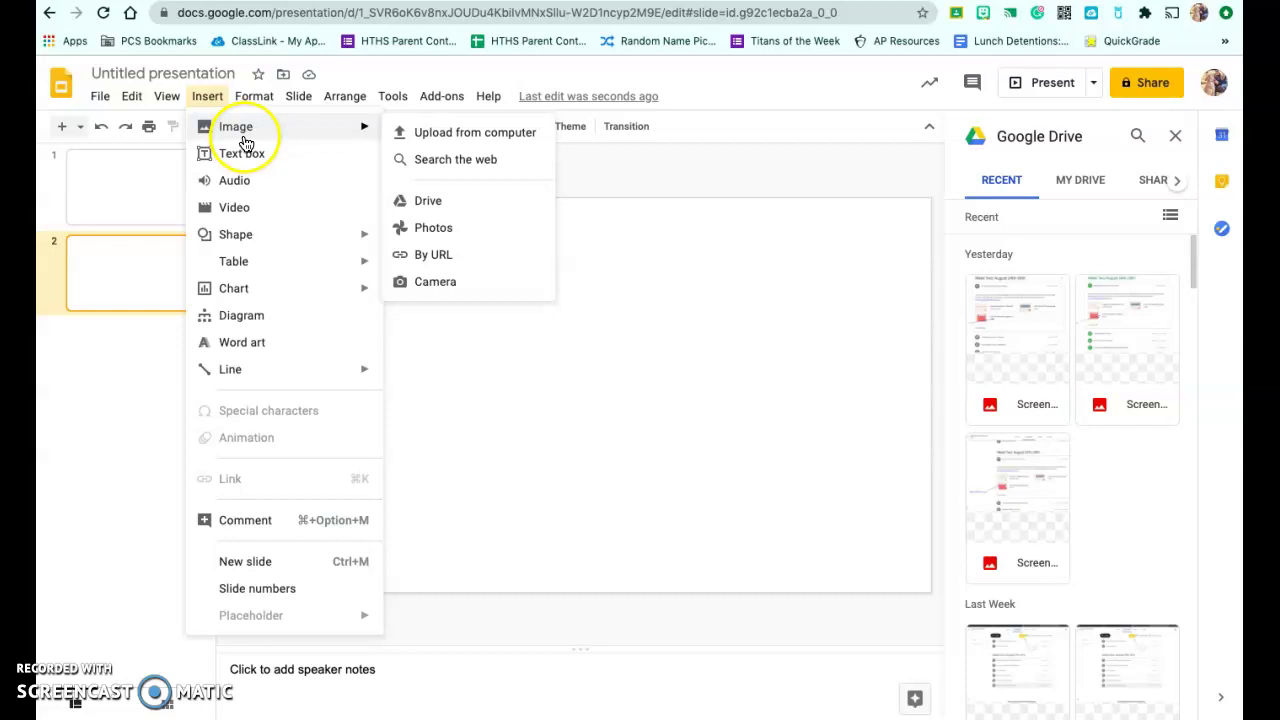
pyautogui.click(440, 129)
pyautogui.click(530, 26)
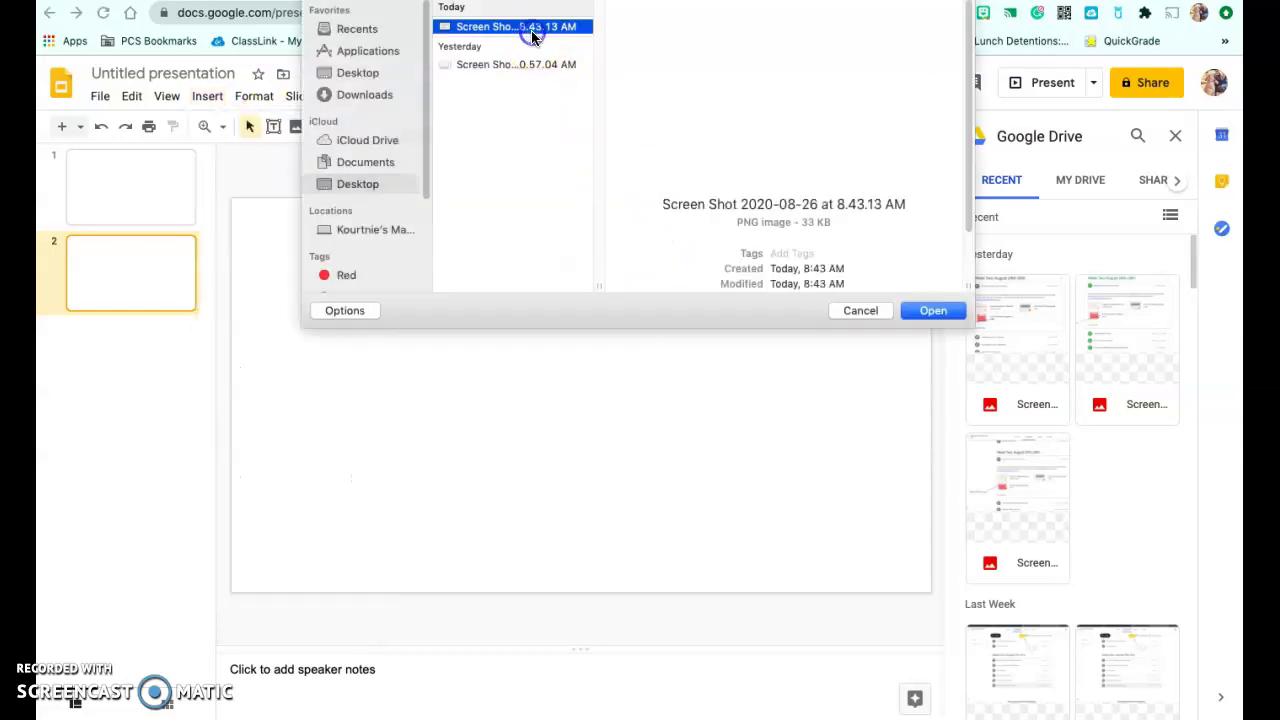